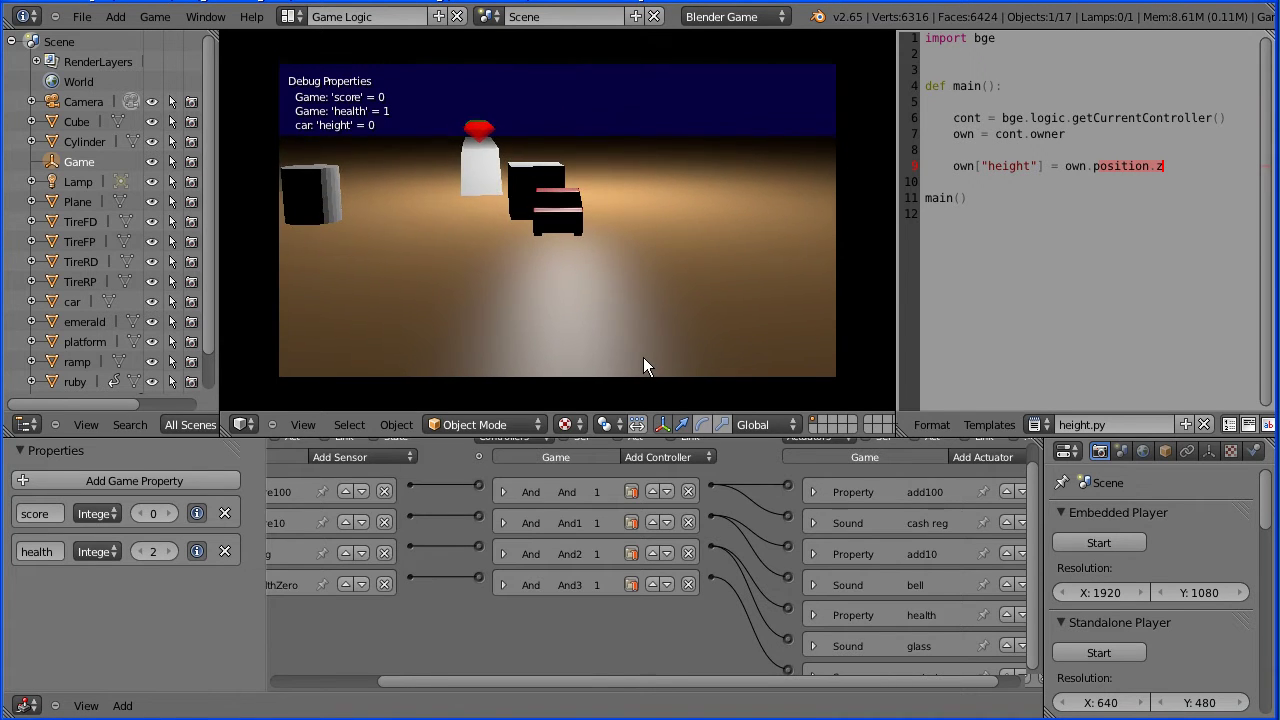
Test-drive the car in the running game, steering it around and off the edge of the ground plane, and stop the game.
key("Left")
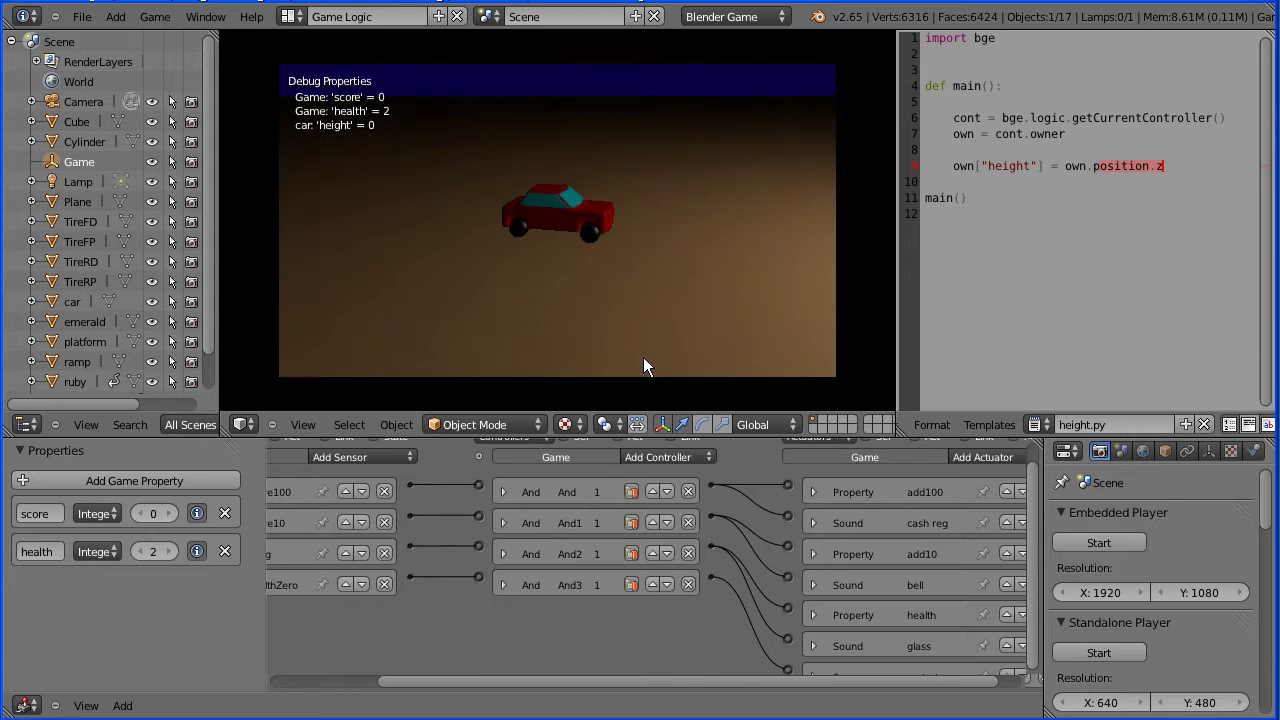
key("Right")
key("Right")
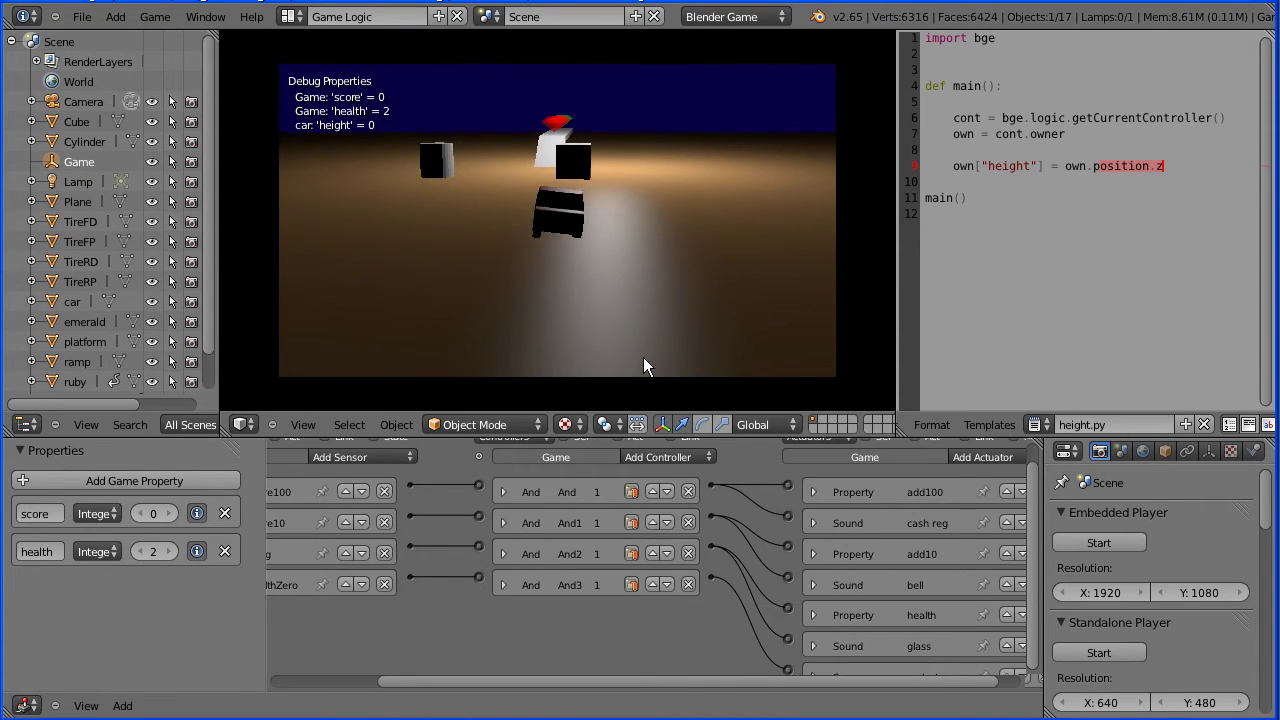
key("Up")
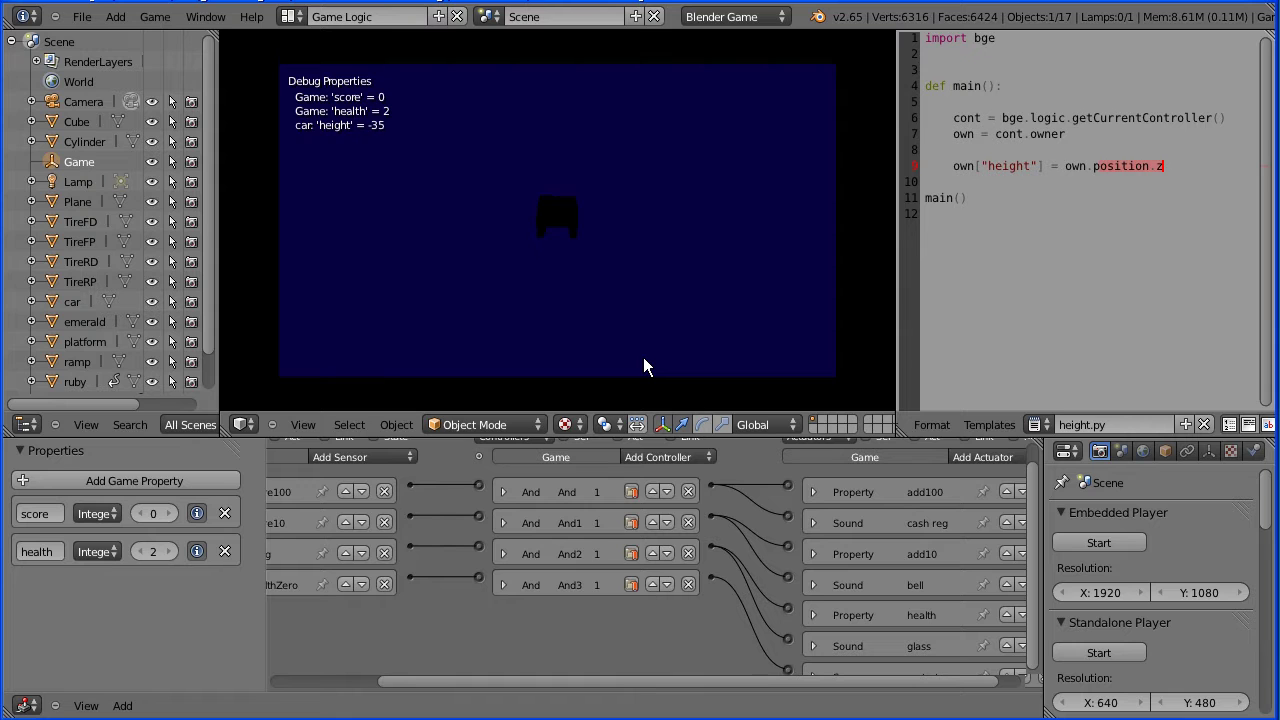
key("Escape")
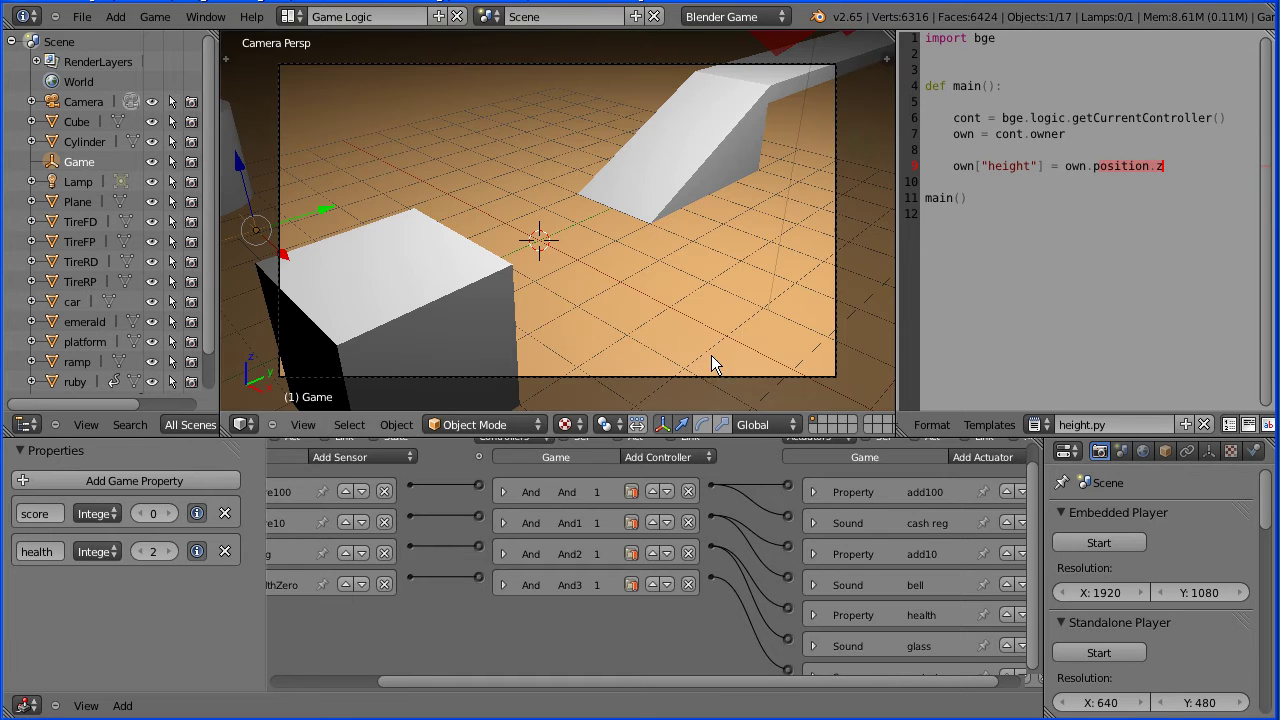
Open the recent file healthTut8.blend.
left_click(82, 17)
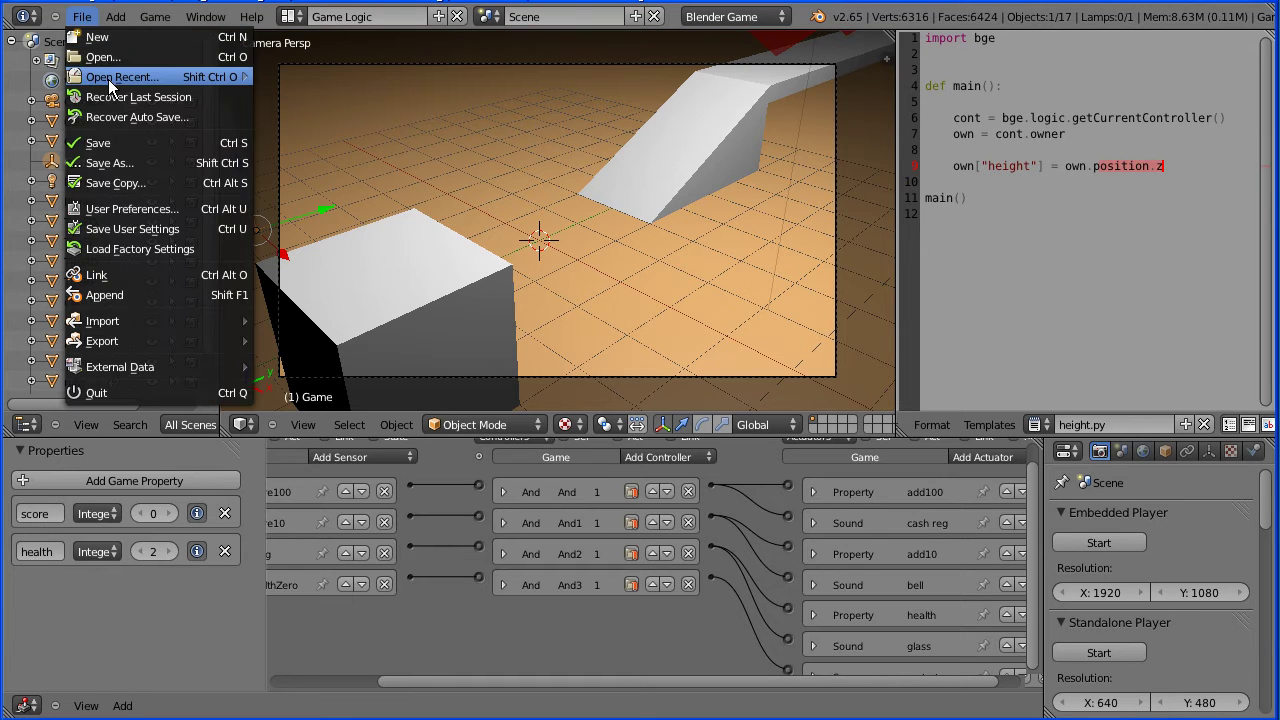
mouse_move(166, 77)
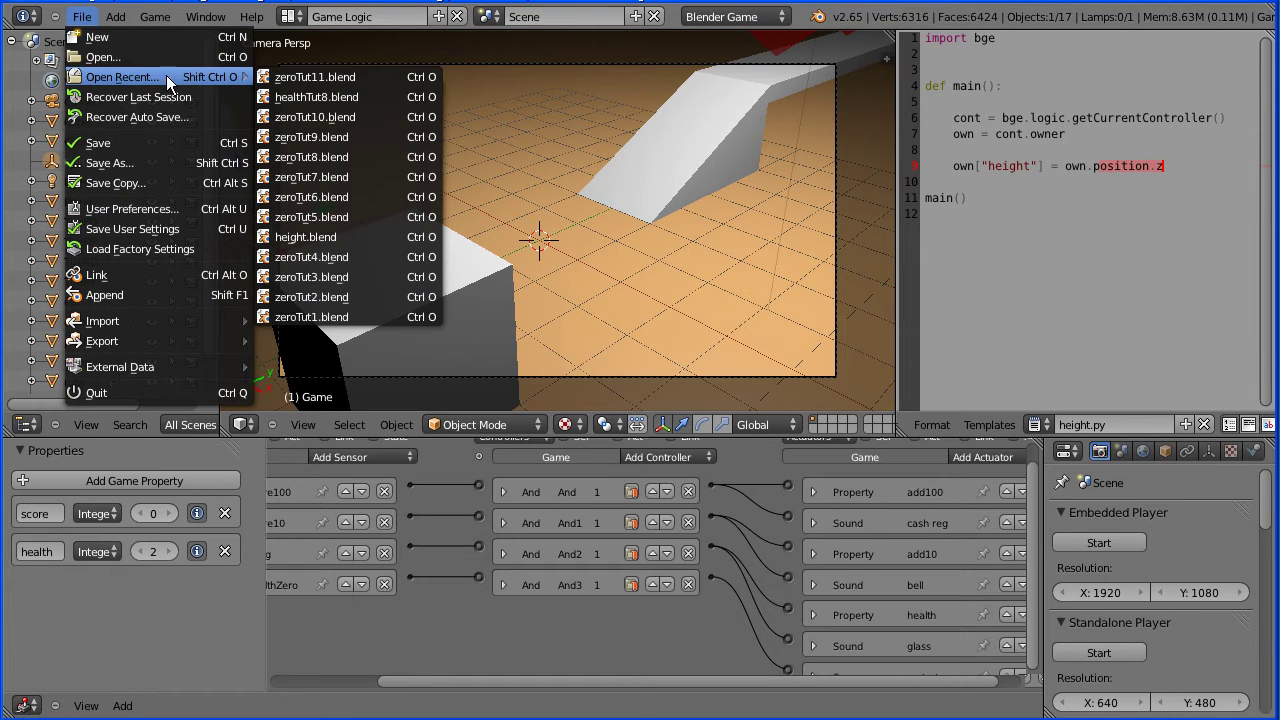
left_click(394, 96)
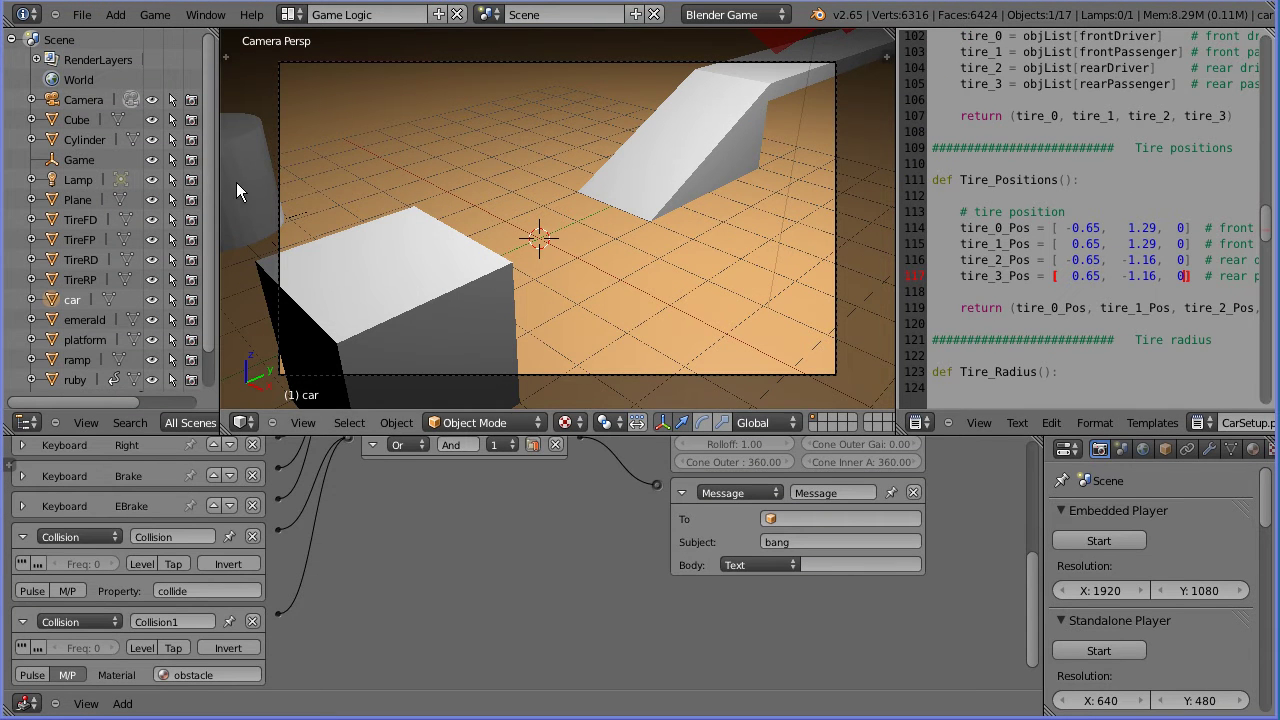
Move the Cylinder about 1.5 units in the negative global X direction, clear of the Game empty.
right_click(248, 206)
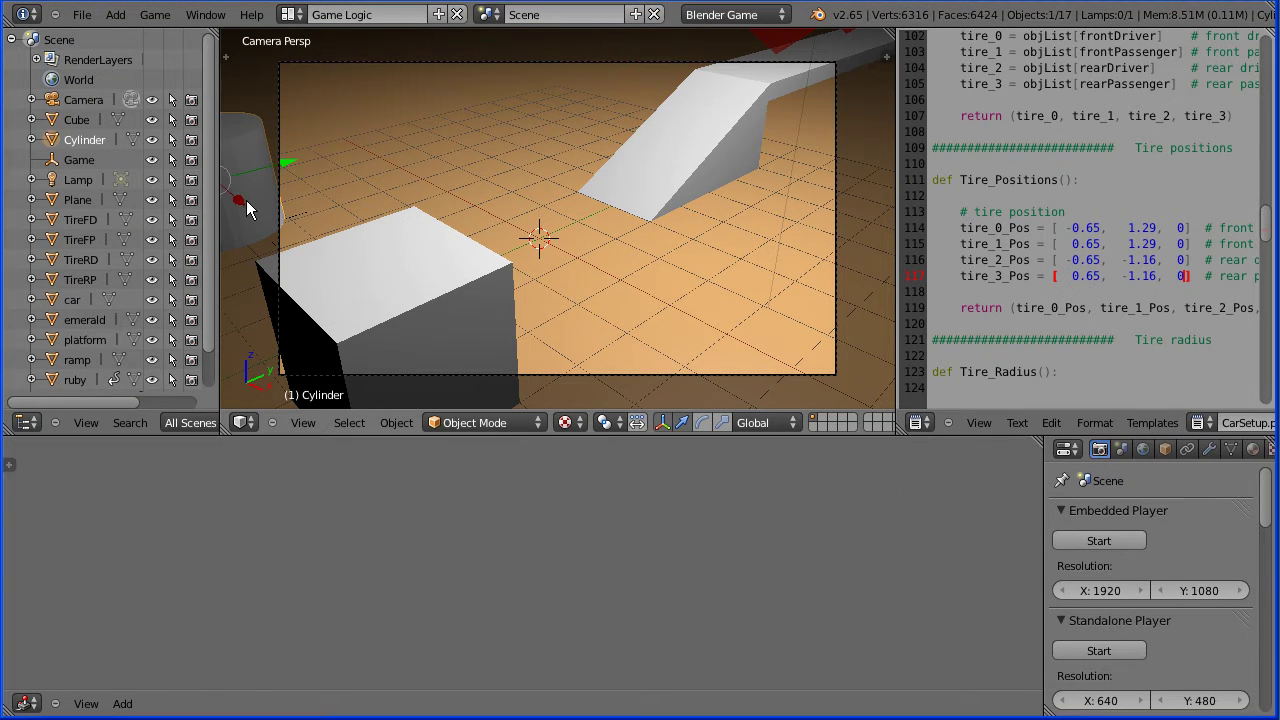
key("g")
key("x")
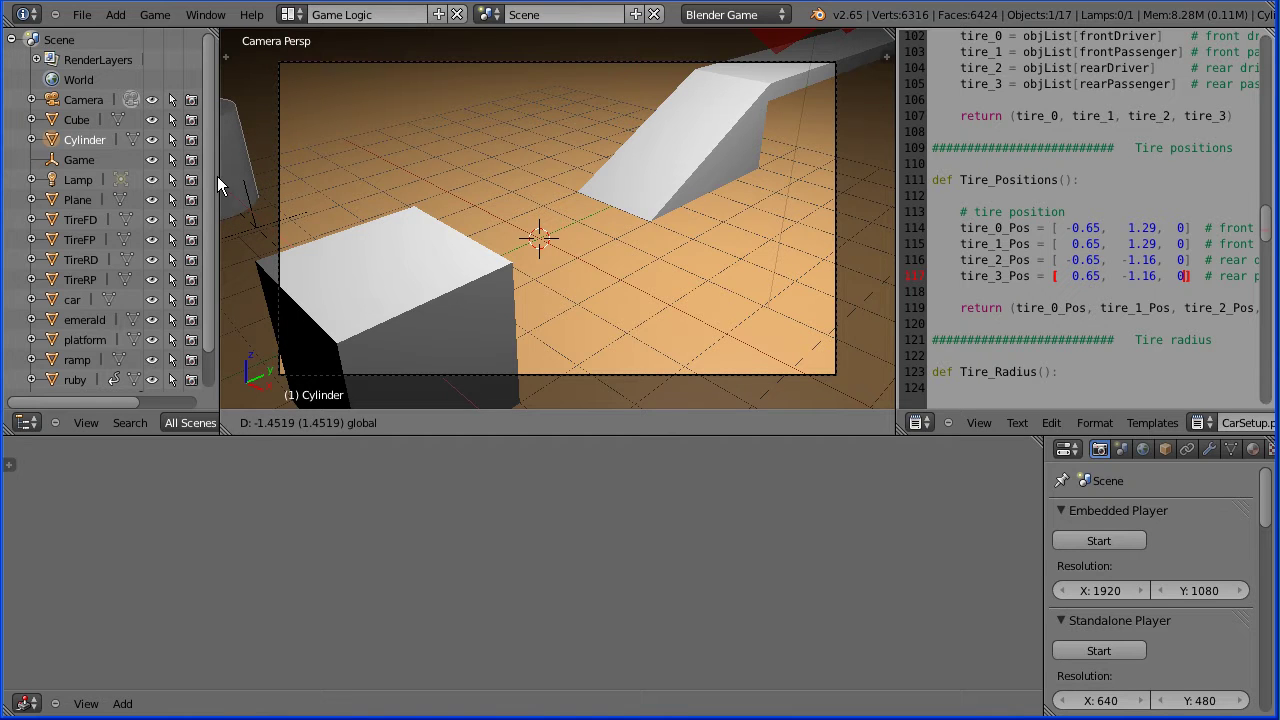
left_click(214, 172)
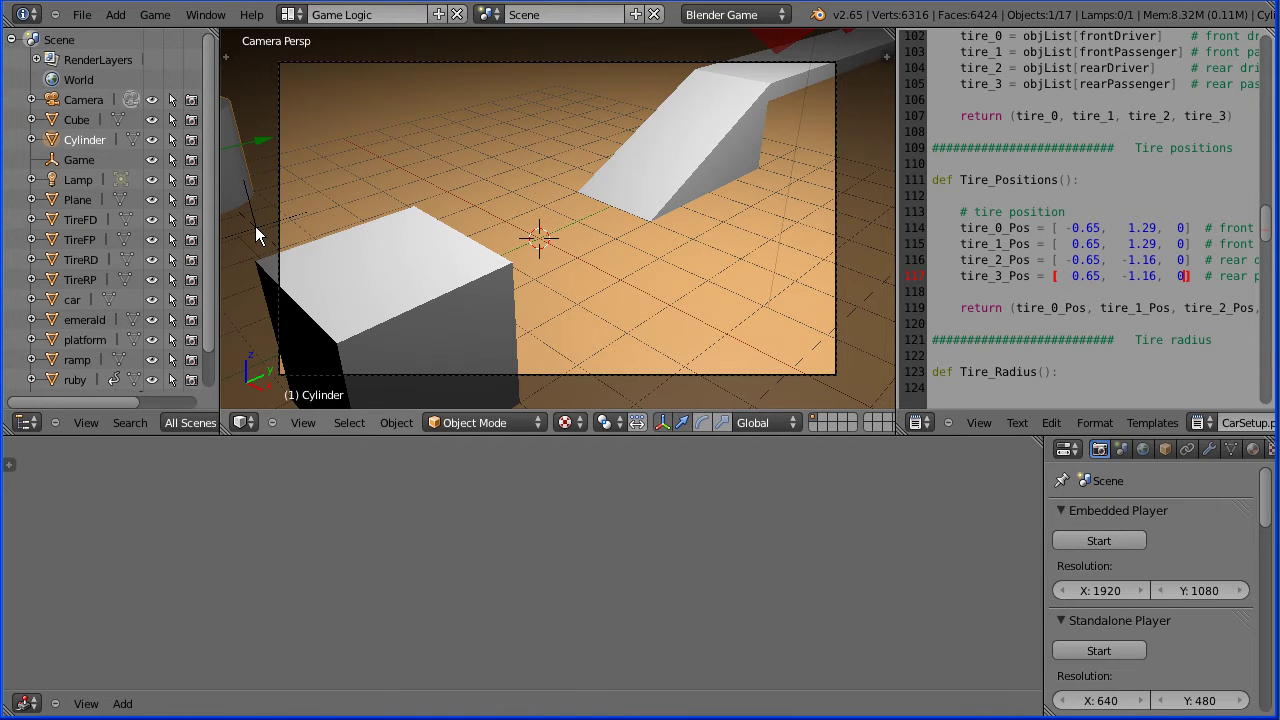
Select the Game empty and rename its third Message sensor "bang" and its last Property actuator "health".
right_click(255, 226)
right_click(255, 226)
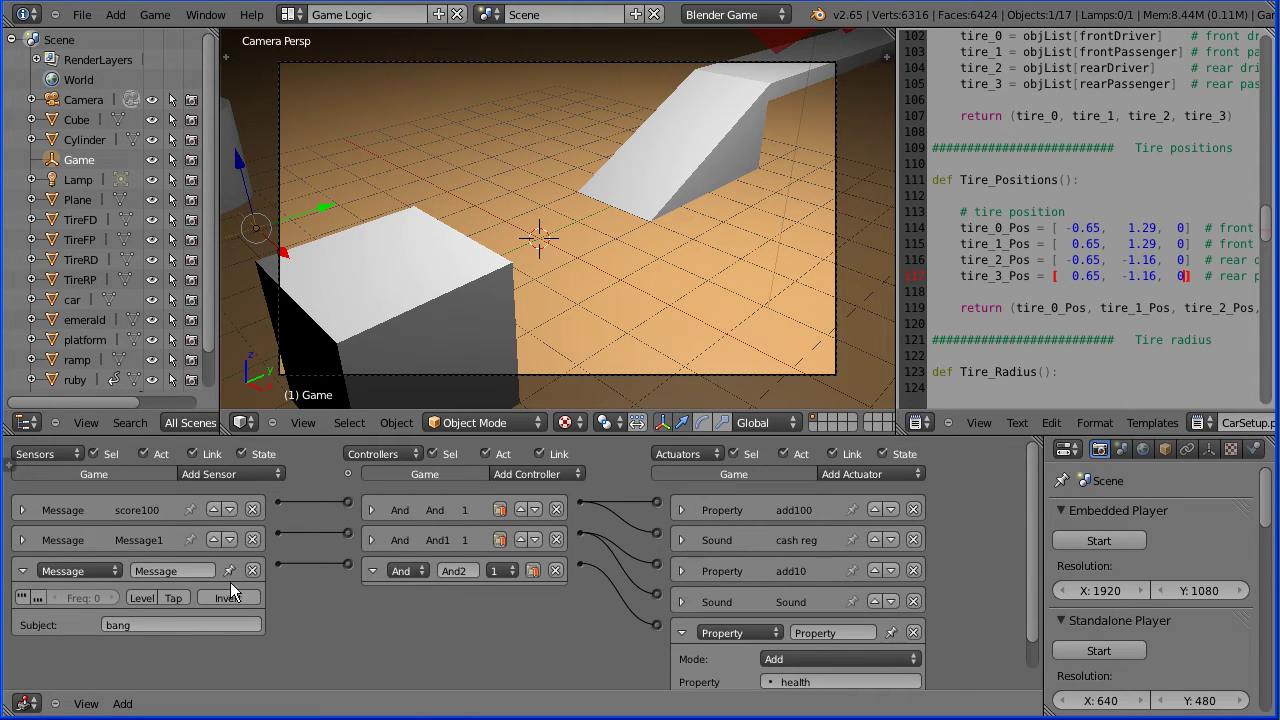
left_click(180, 572)
type("bang")
key("Return")
type("health")
Collapse the bang sensor, the And2 controller and the health actuator.
left_click(22, 571)
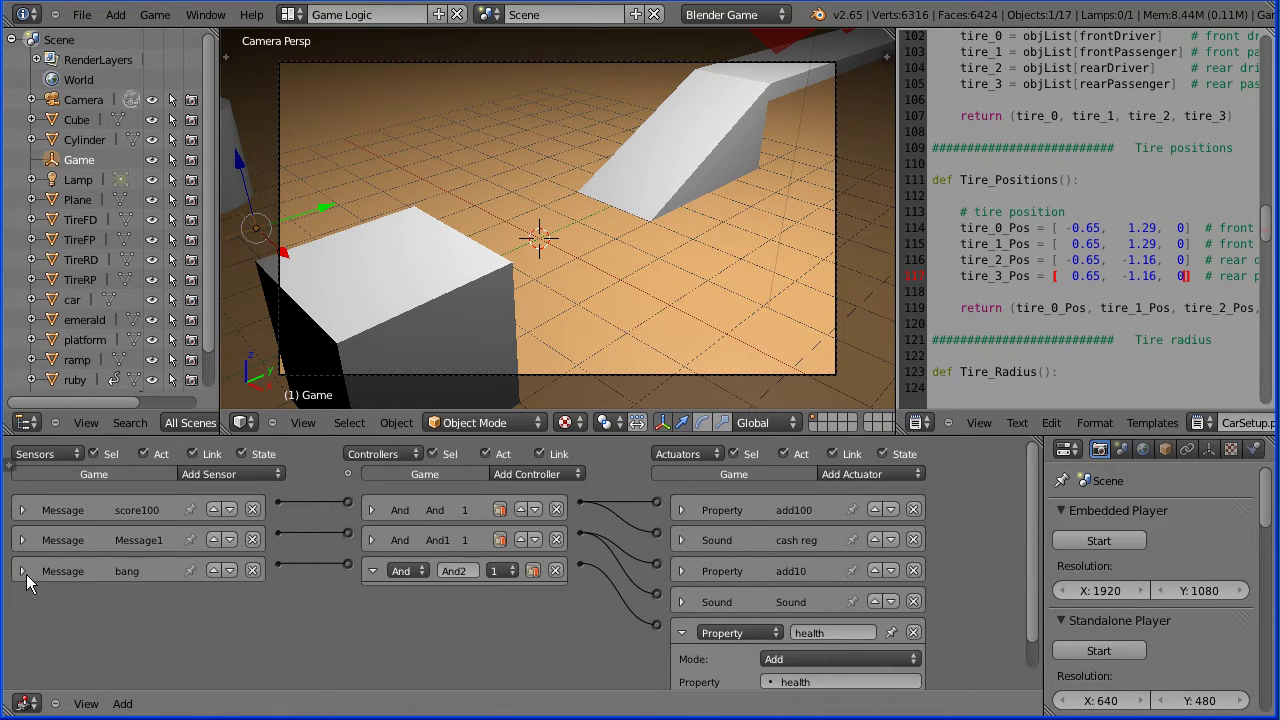
left_click(372, 572)
left_click(682, 633)
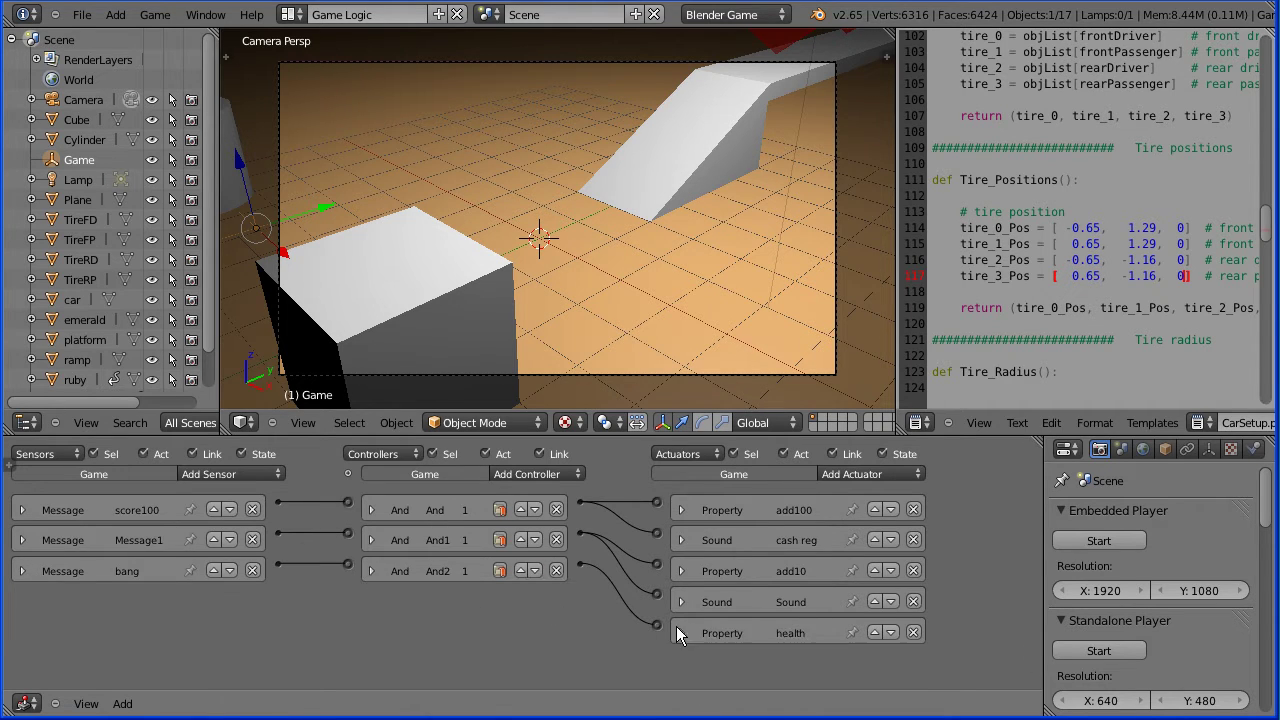
Add a Property sensor, an And controller and a Scene actuator to the Game empty.
left_click(257, 474)
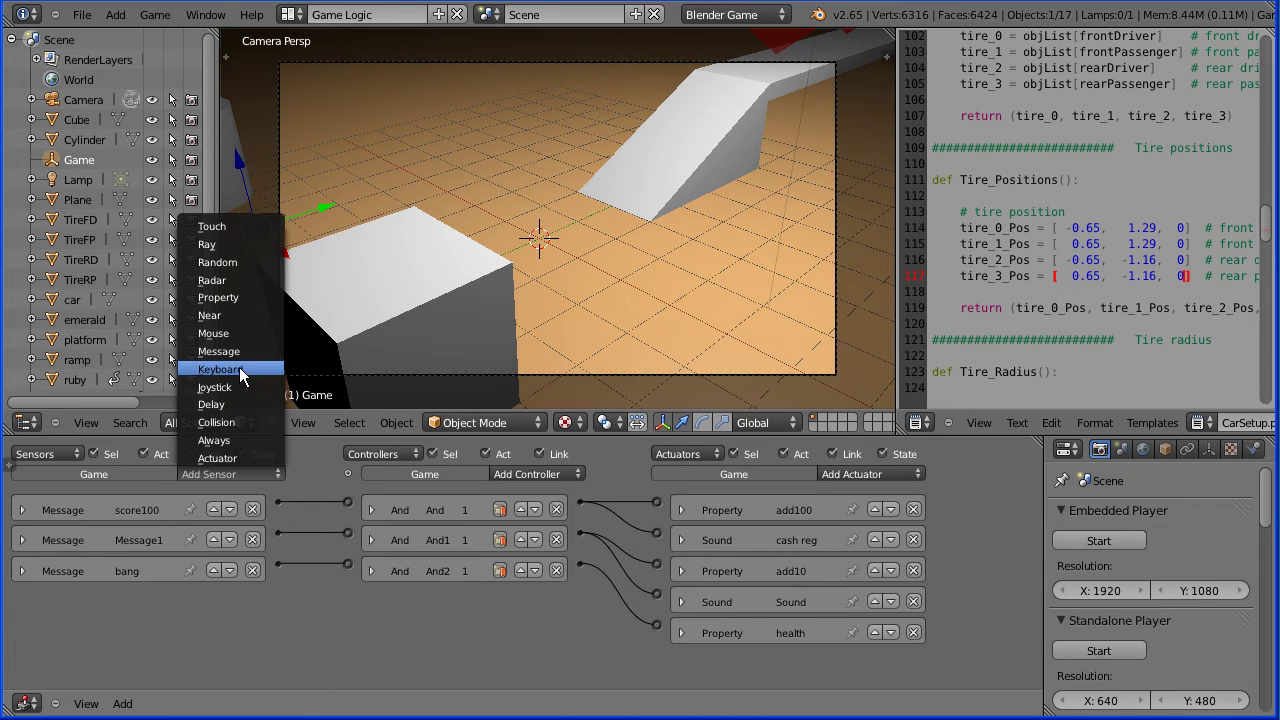
left_click(259, 298)
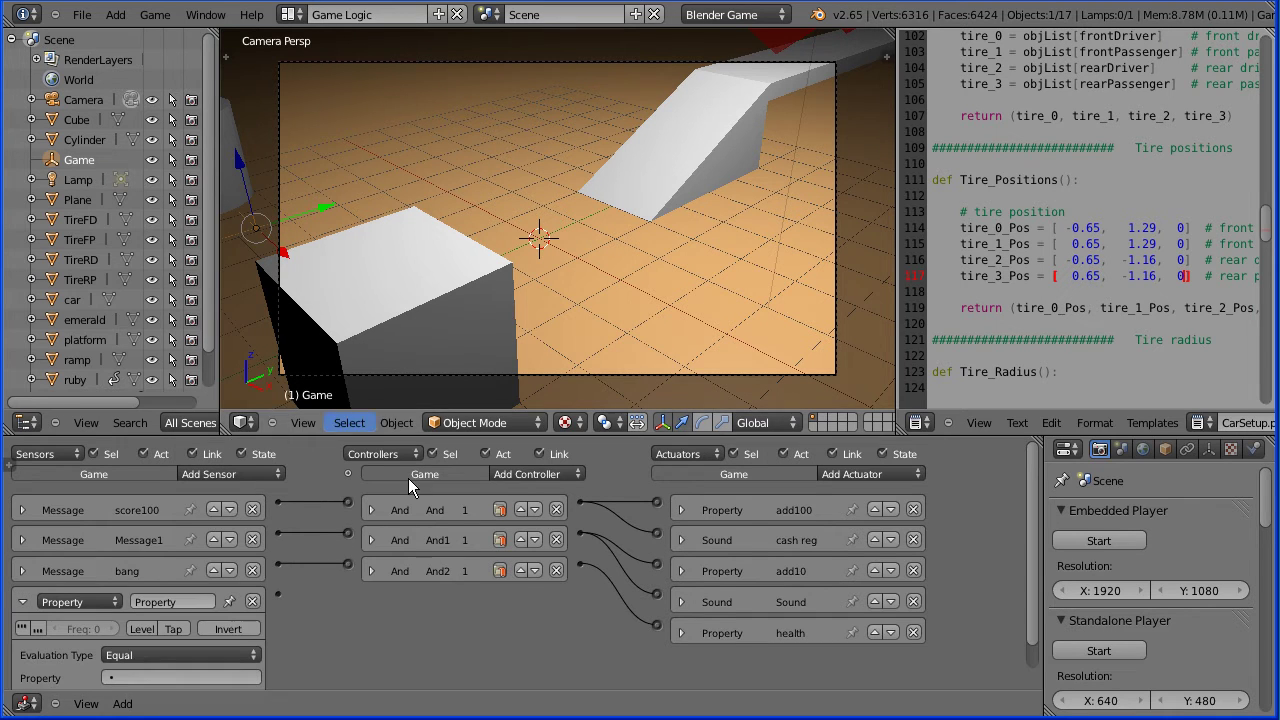
left_click(525, 475)
left_click(534, 489)
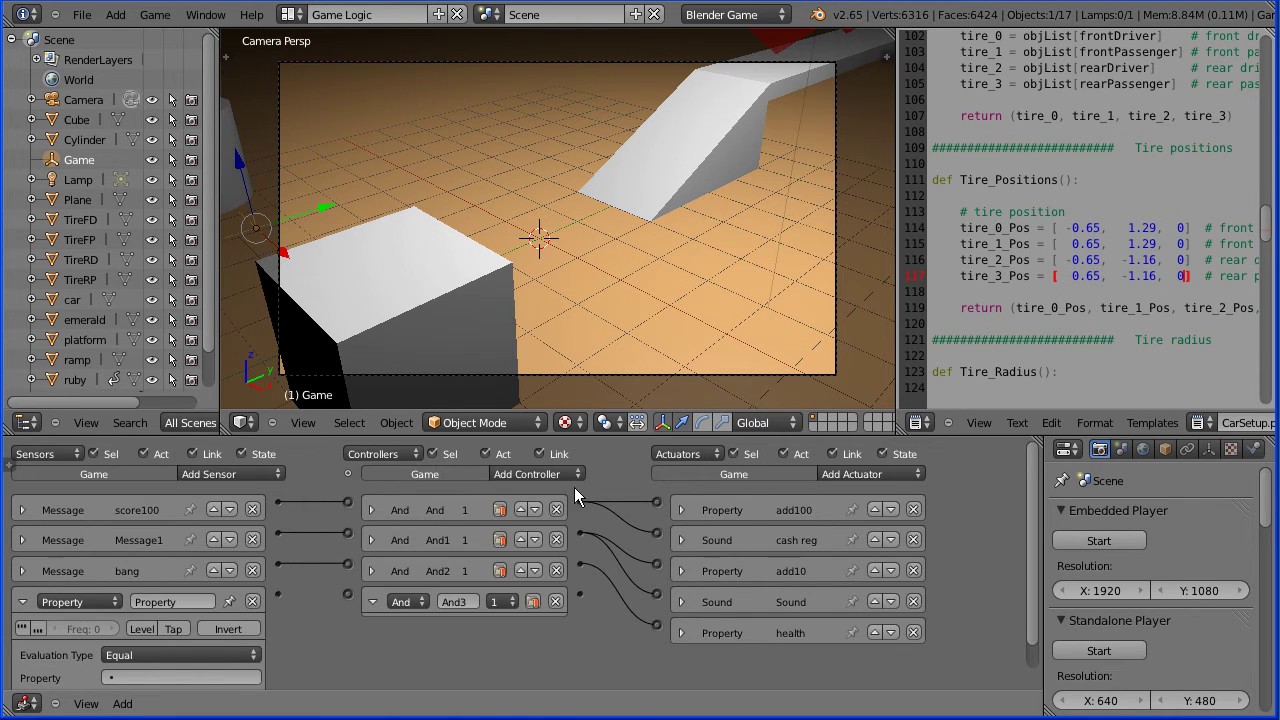
left_click(879, 470)
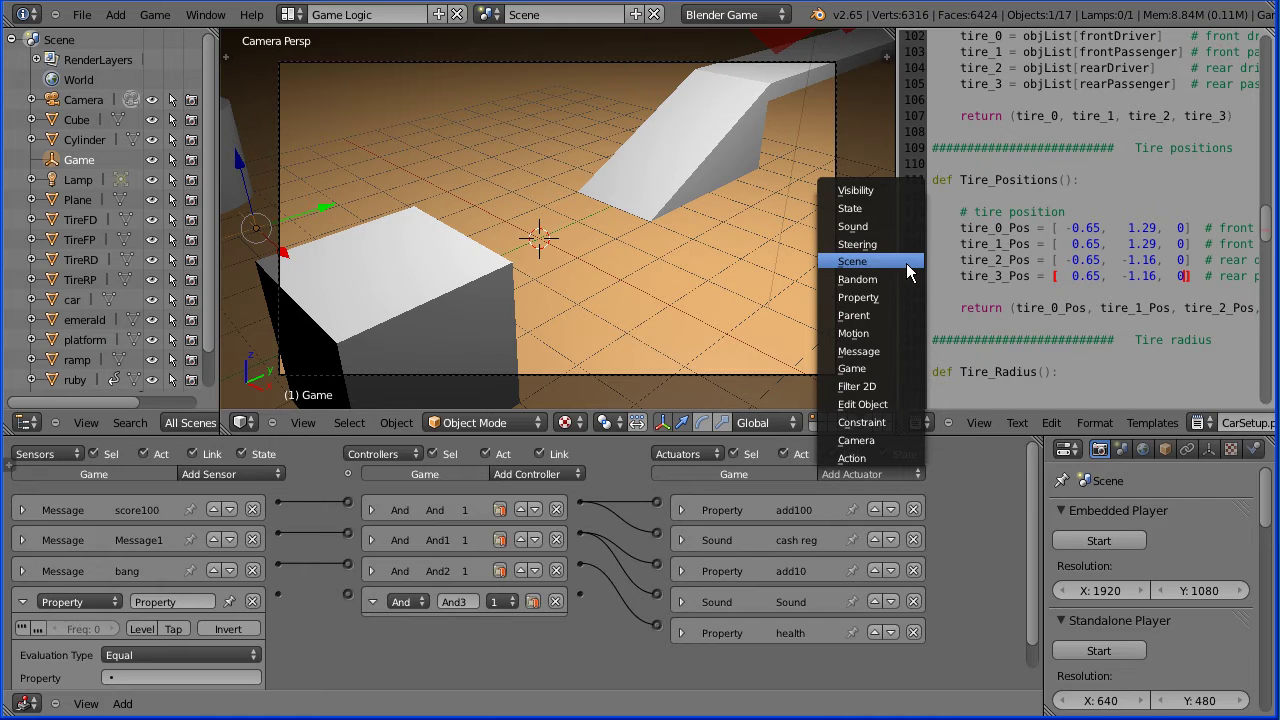
left_click(866, 262)
Make the Property sensor test for health equal to 0 and link it through And3 to the Scene restart actuator.
left_click_drag(1032, 530, 1037, 603)
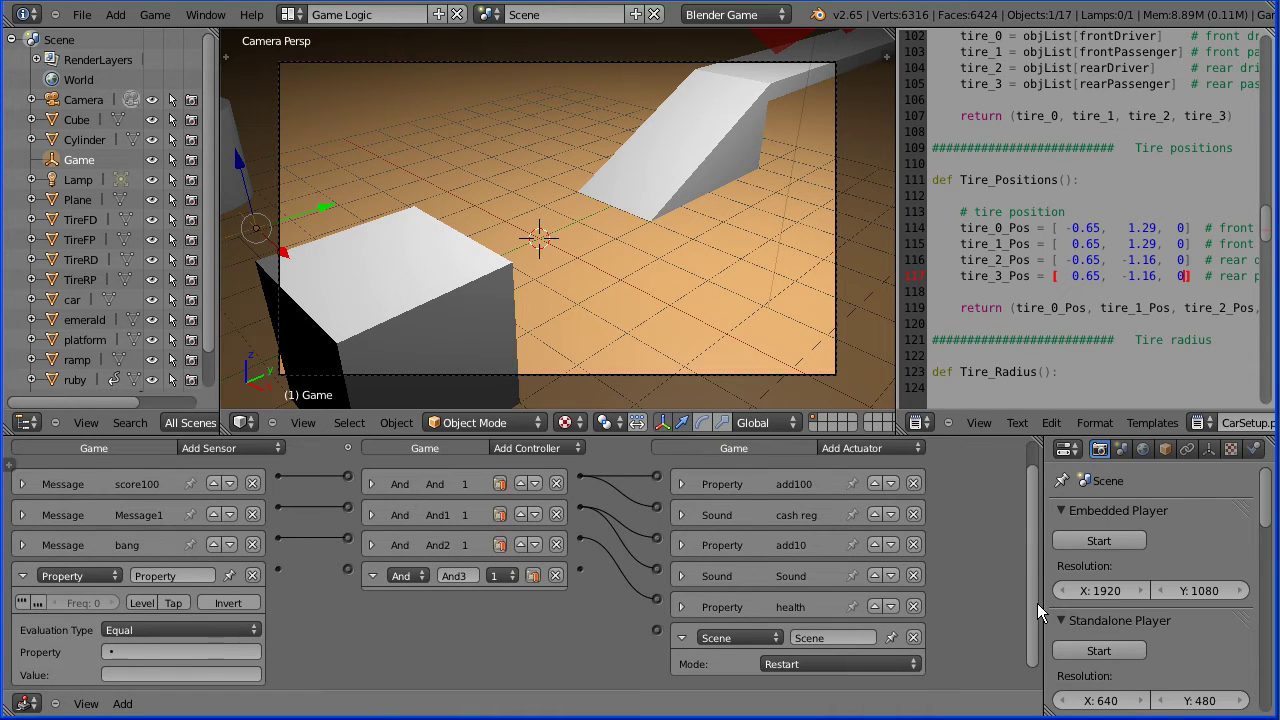
left_click(151, 651)
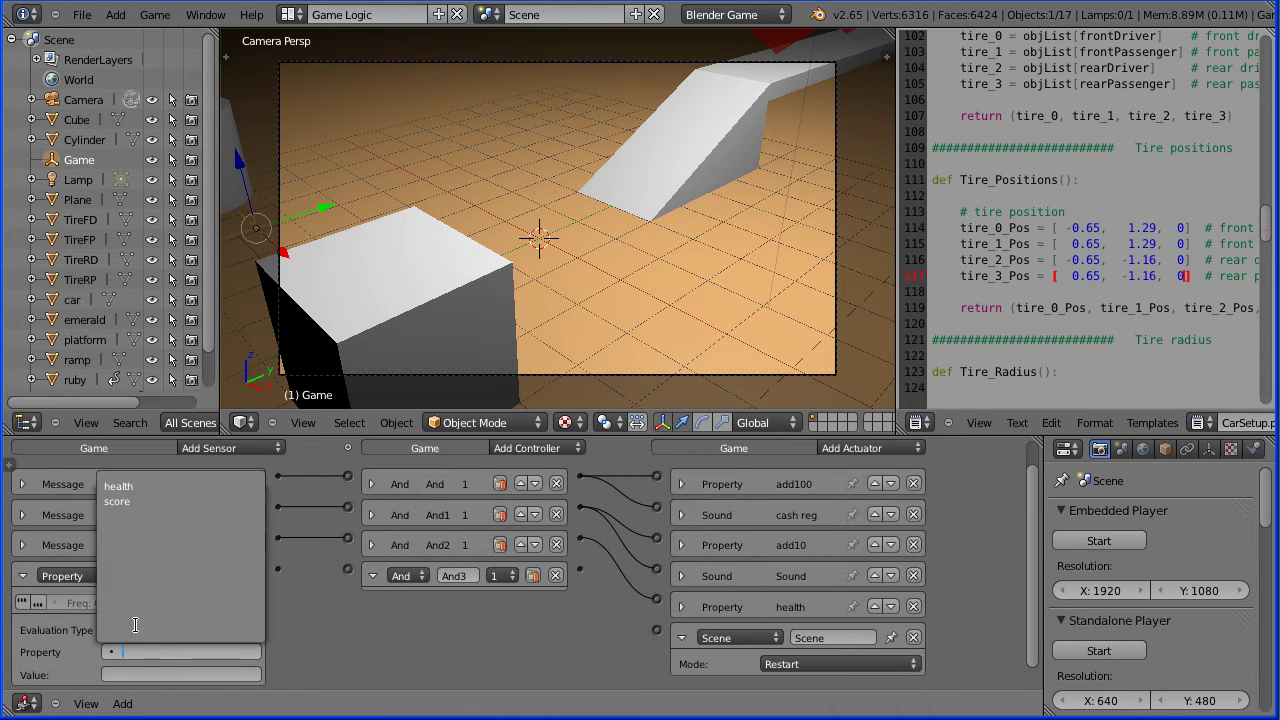
left_click(136, 486)
left_click(118, 675)
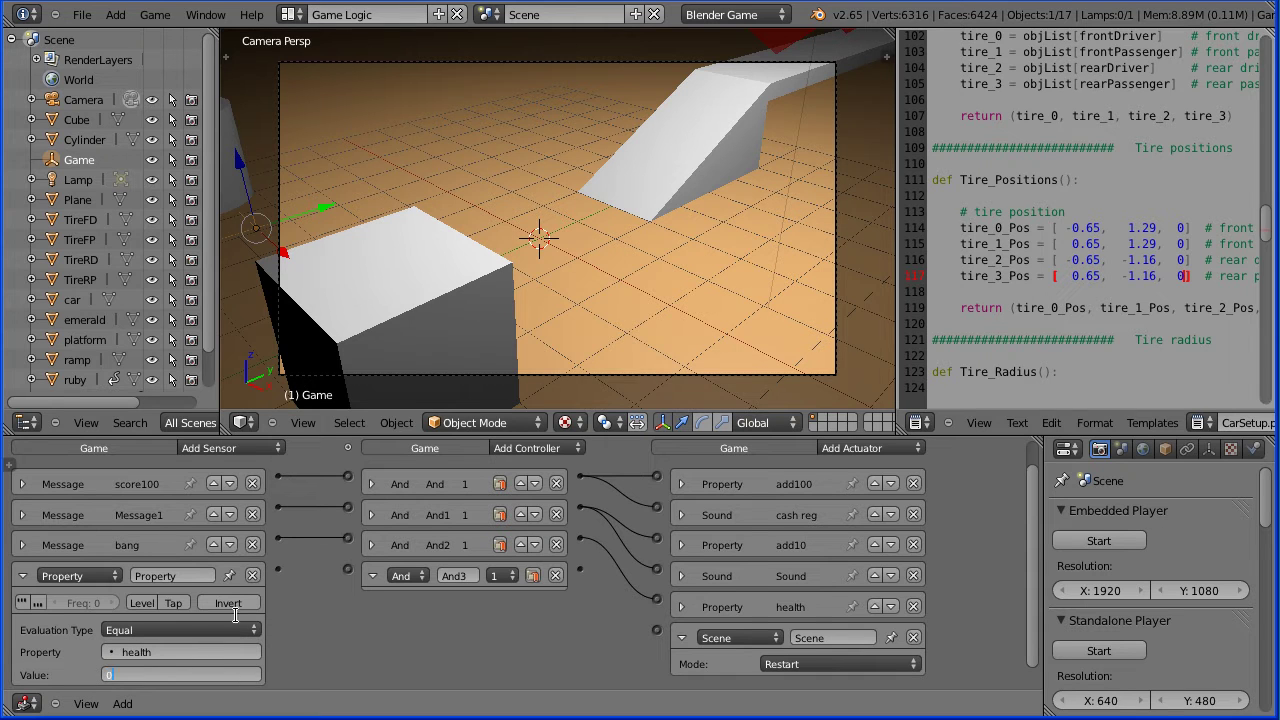
key("Return")
left_click_drag(343, 575, 348, 575)
left_click_drag(580, 569, 657, 630)
Show the game properties and set the starting value of health to 2.
key("n")
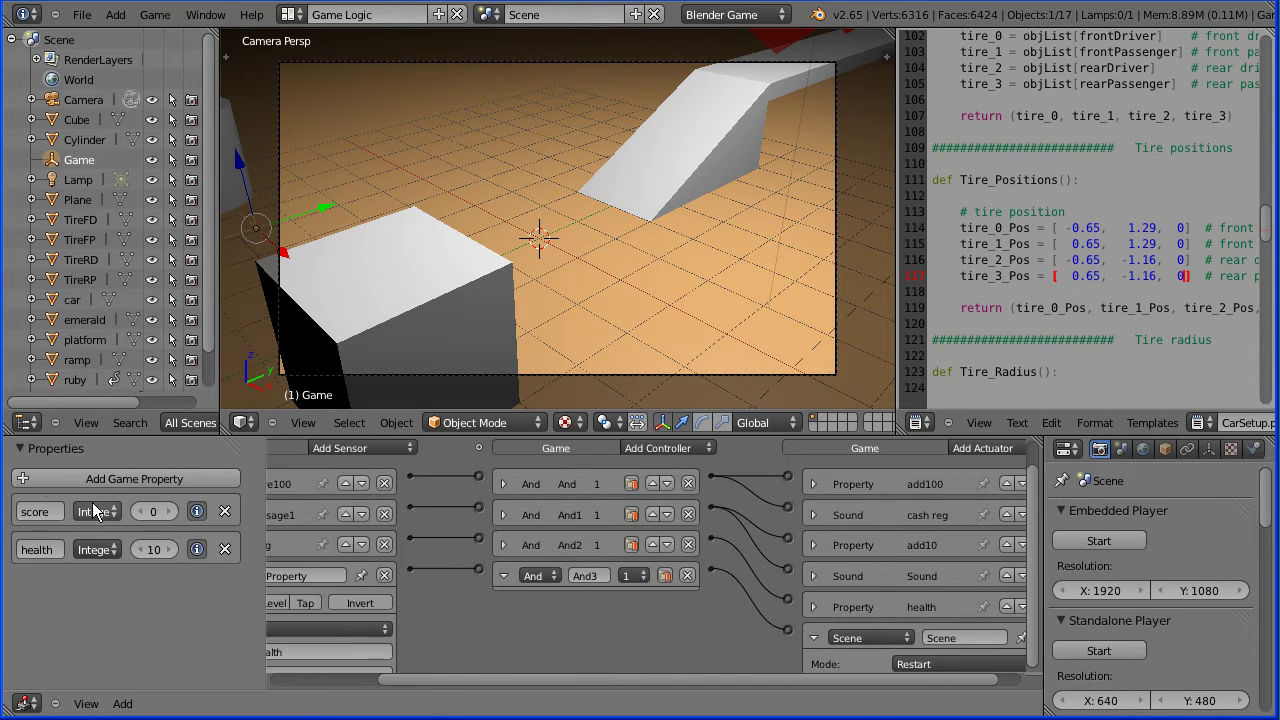
left_click(158, 549)
type("2")
key("Return")
Run the game, drive the car into the obstacles to test the restart at zero health, and stop the game.
left_click(1097, 542)
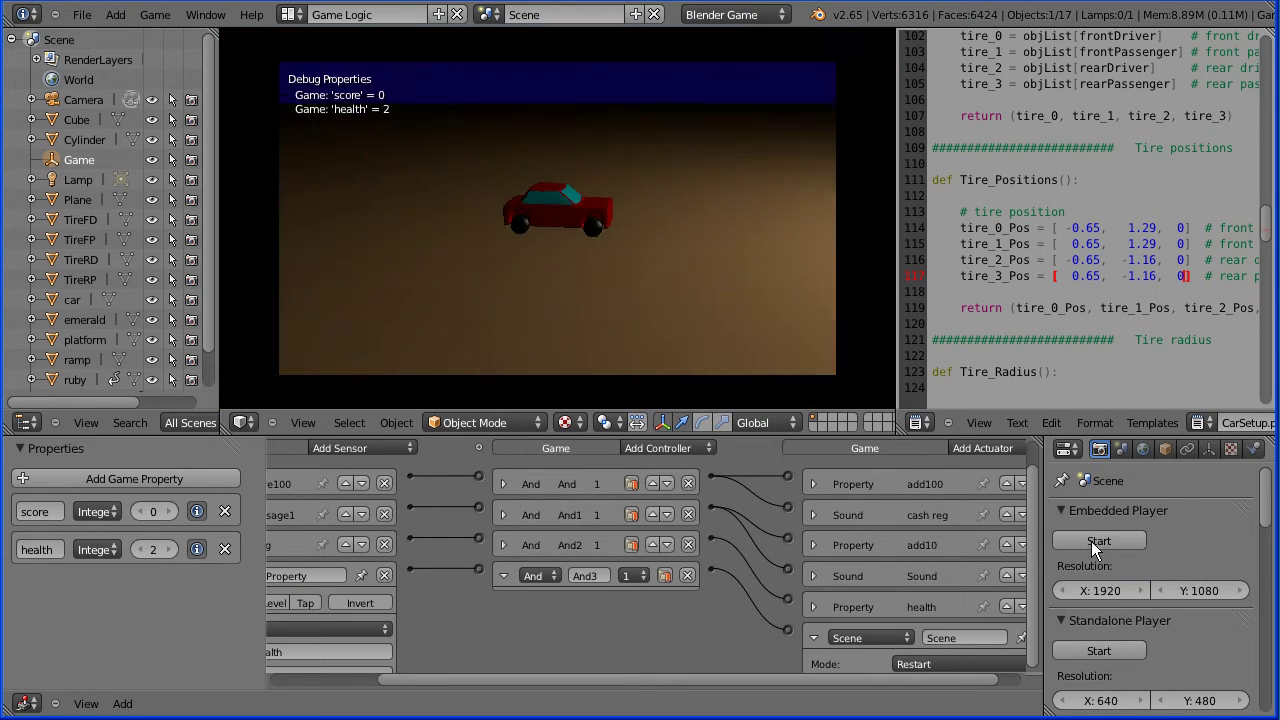
key("Up")
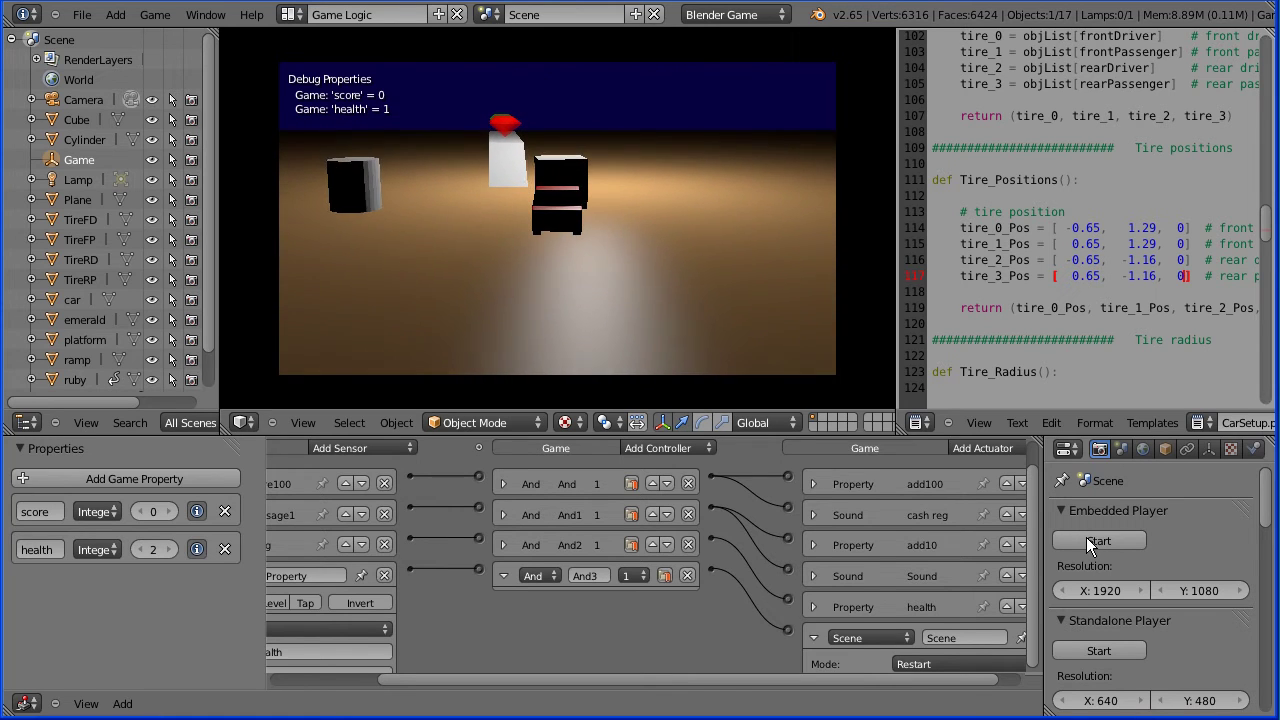
key("Up")
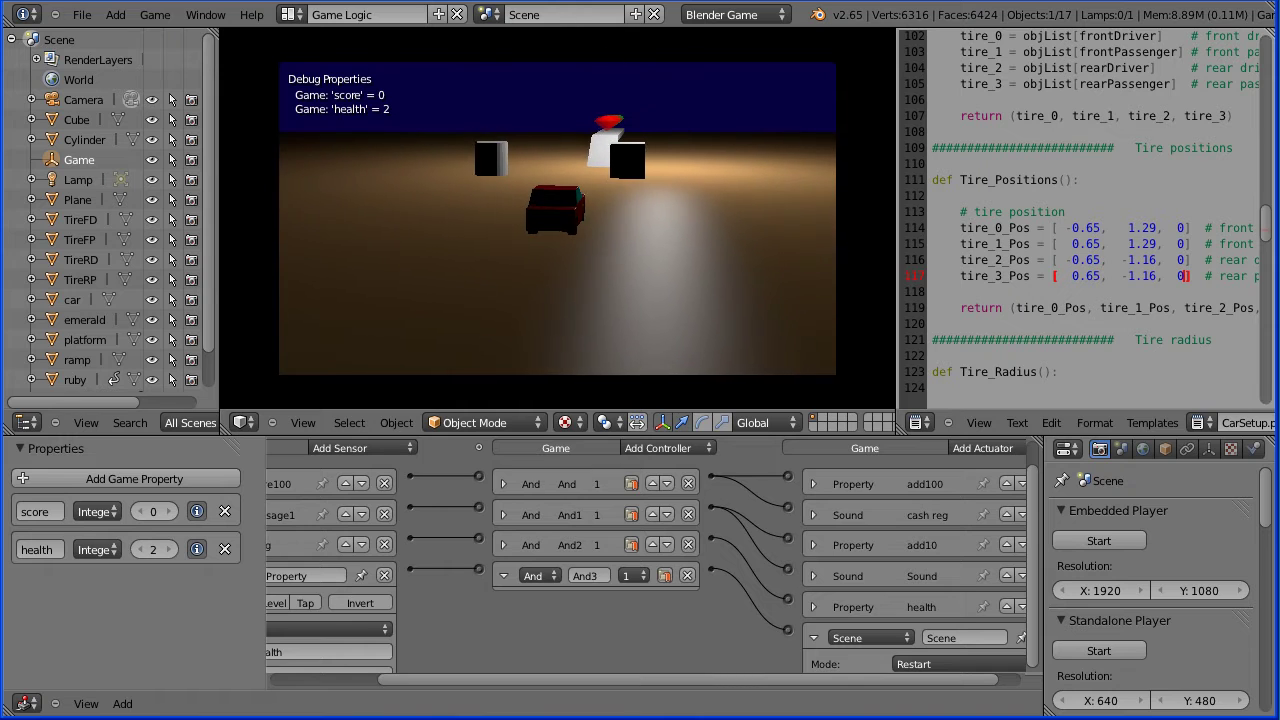
key("Escape")
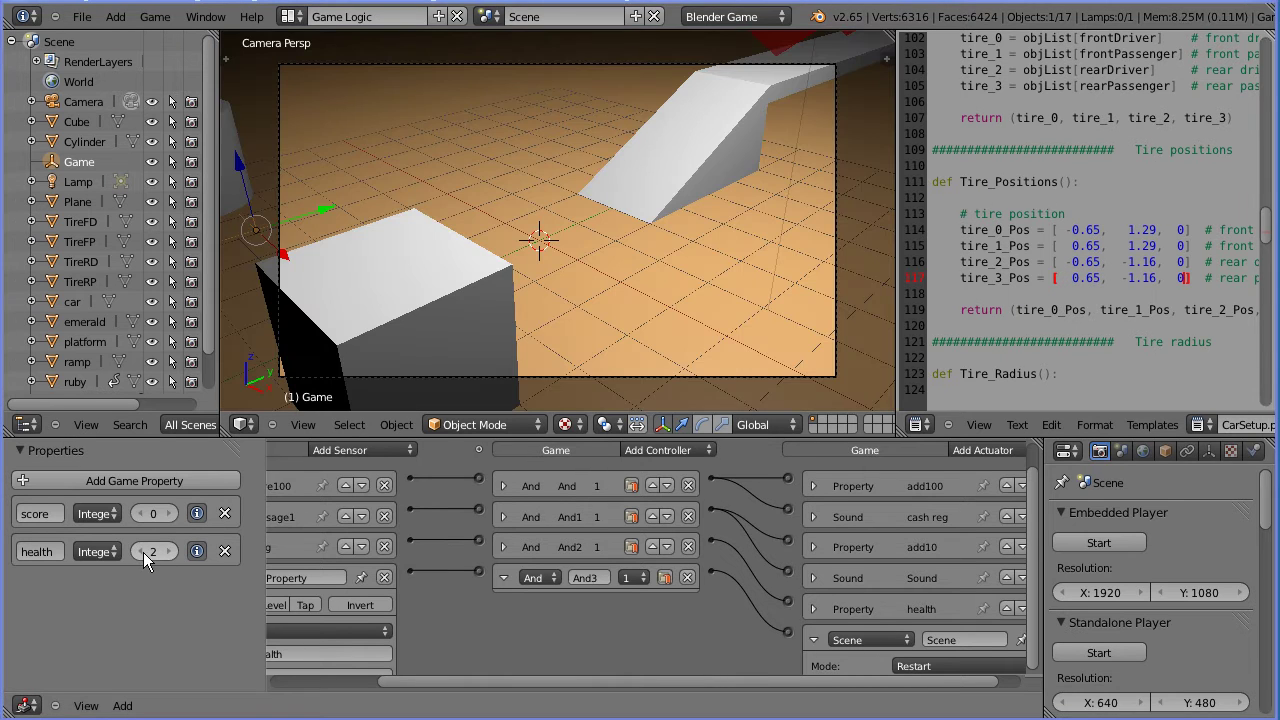
Set the starting value of the health property to 10 and hide the game properties.
left_click(145, 546)
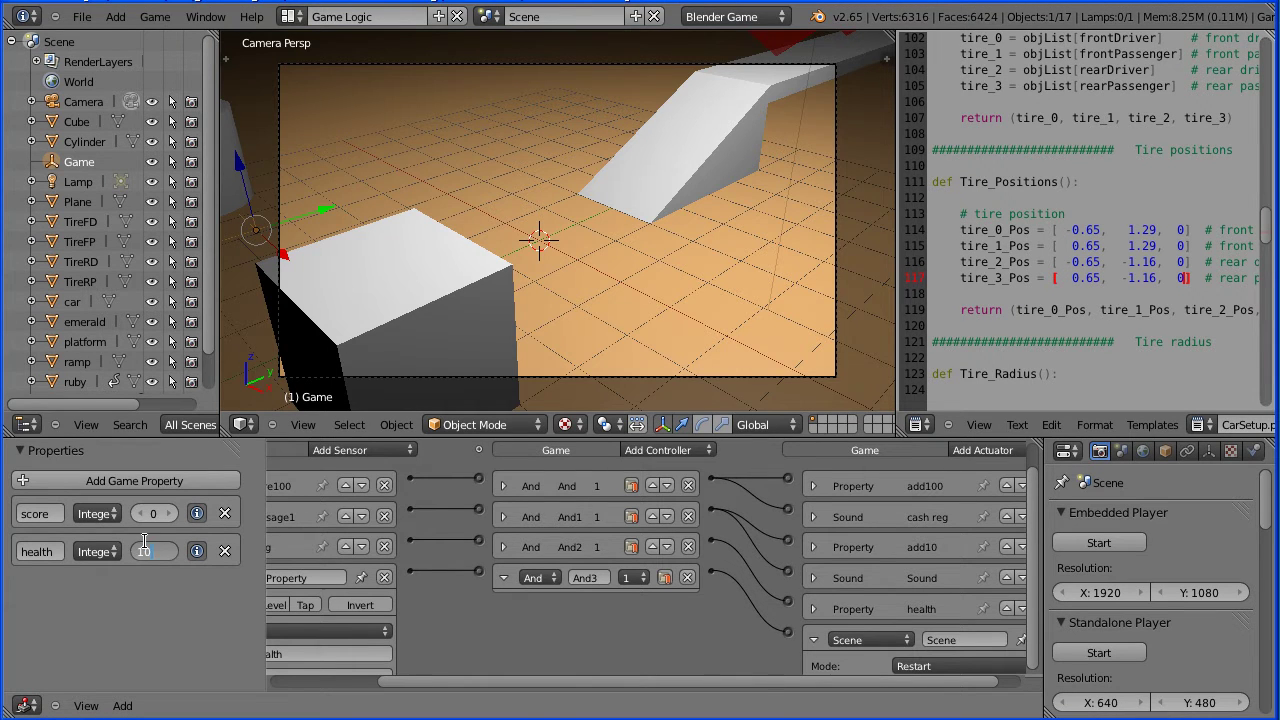
type("10")
key("Return")
key("n")
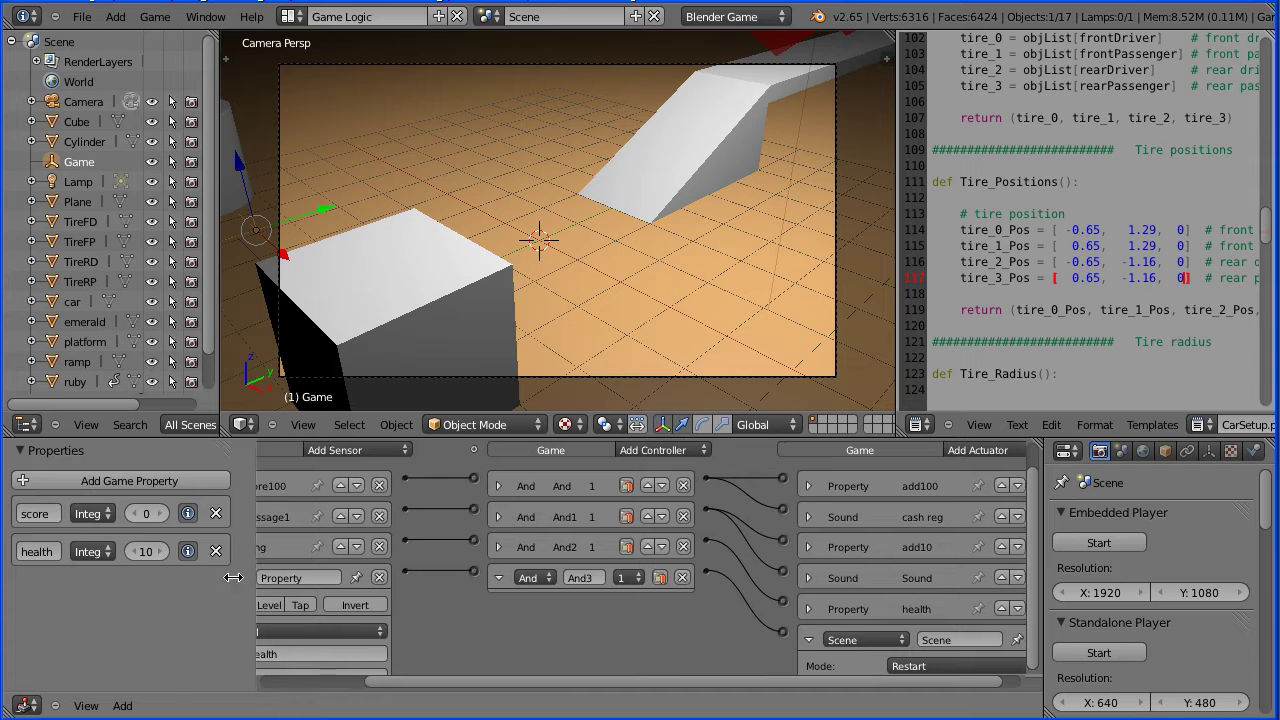
Rename the Property sensor "healthZero" and the Scene actuator "restart".
left_click(150, 578)
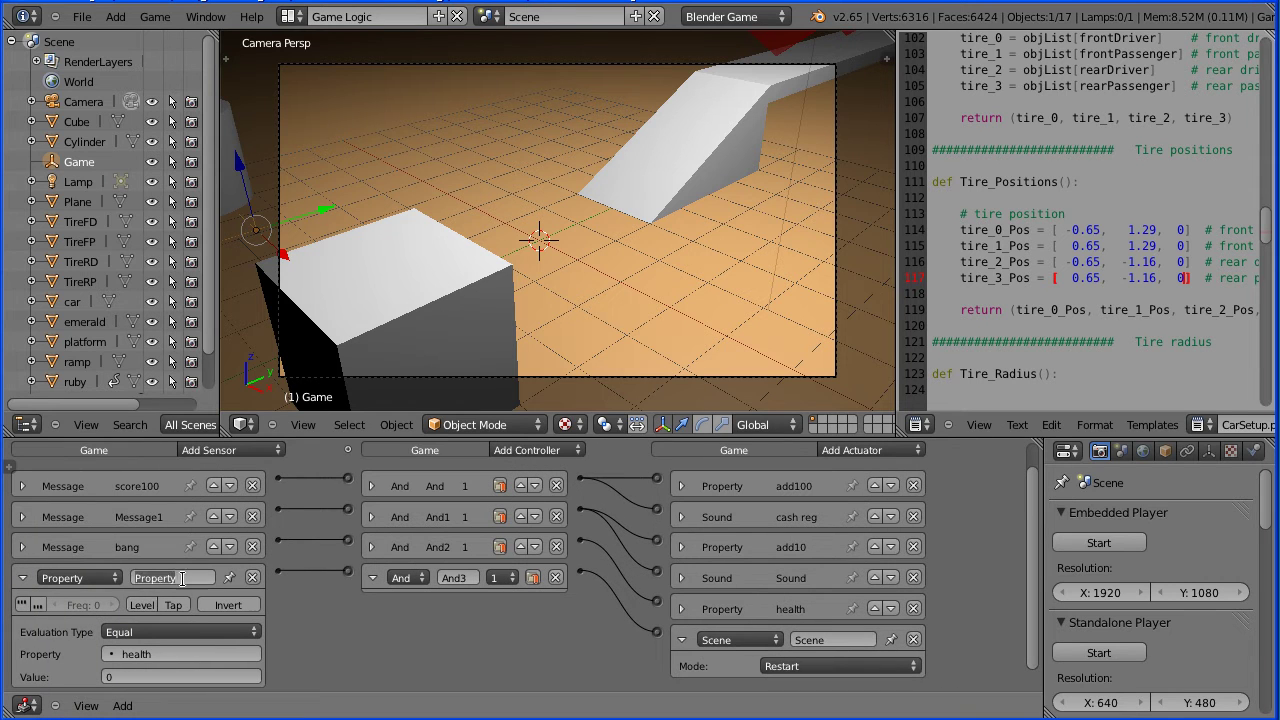
type("healthZero")
key("Return")
left_click(825, 638)
type("restar")
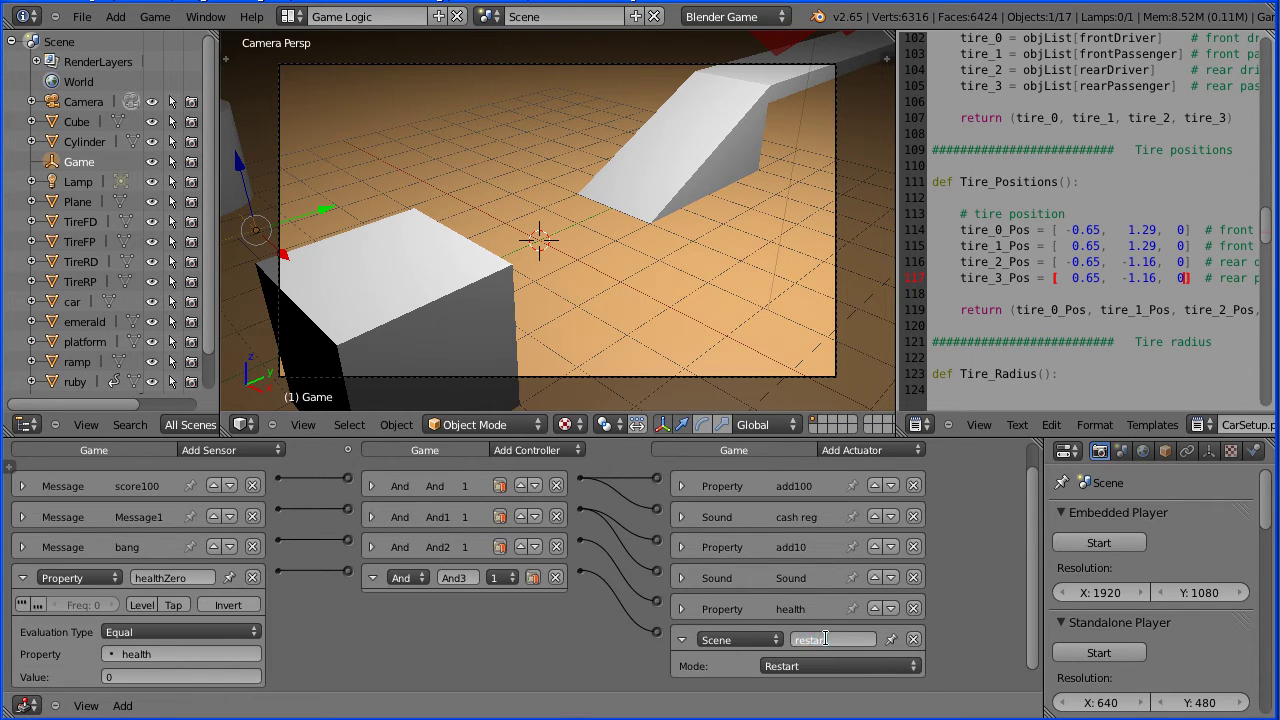
type("t")
Collapse the healthZero sensor, the And3 controller and the restart actuator.
left_click(22, 578)
left_click(25, 580)
left_click(371, 588)
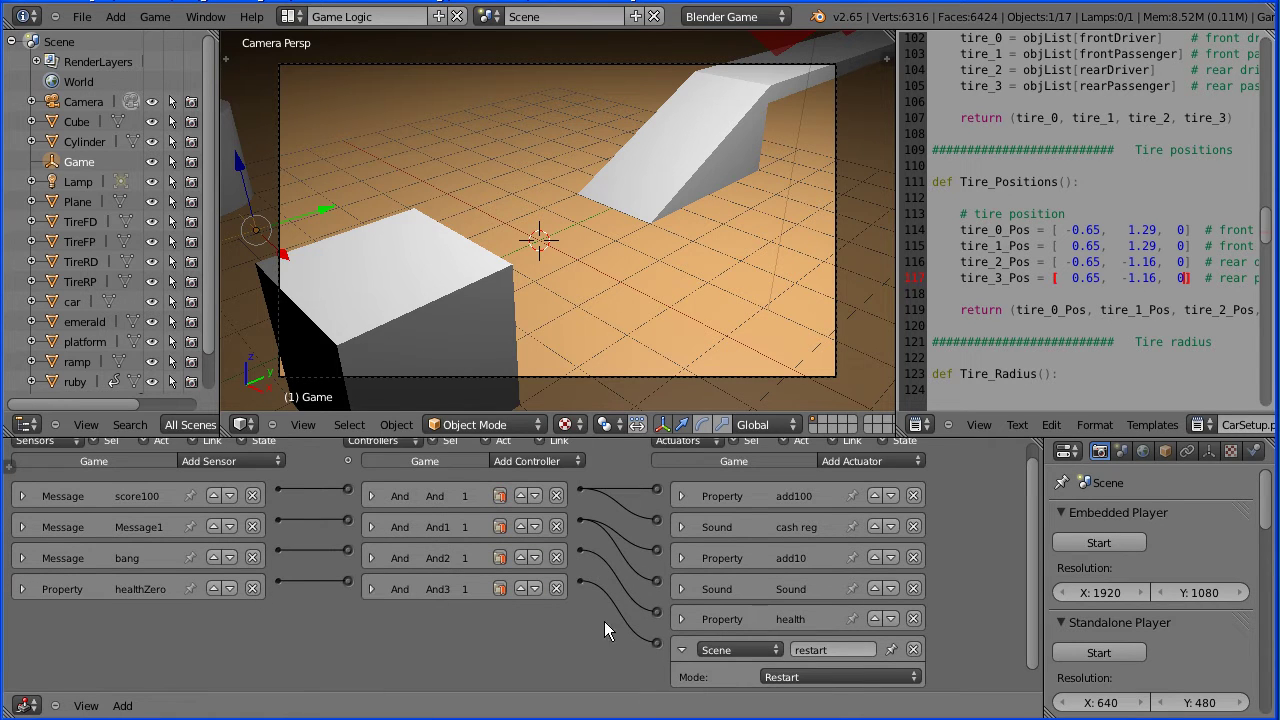
left_click(681, 650)
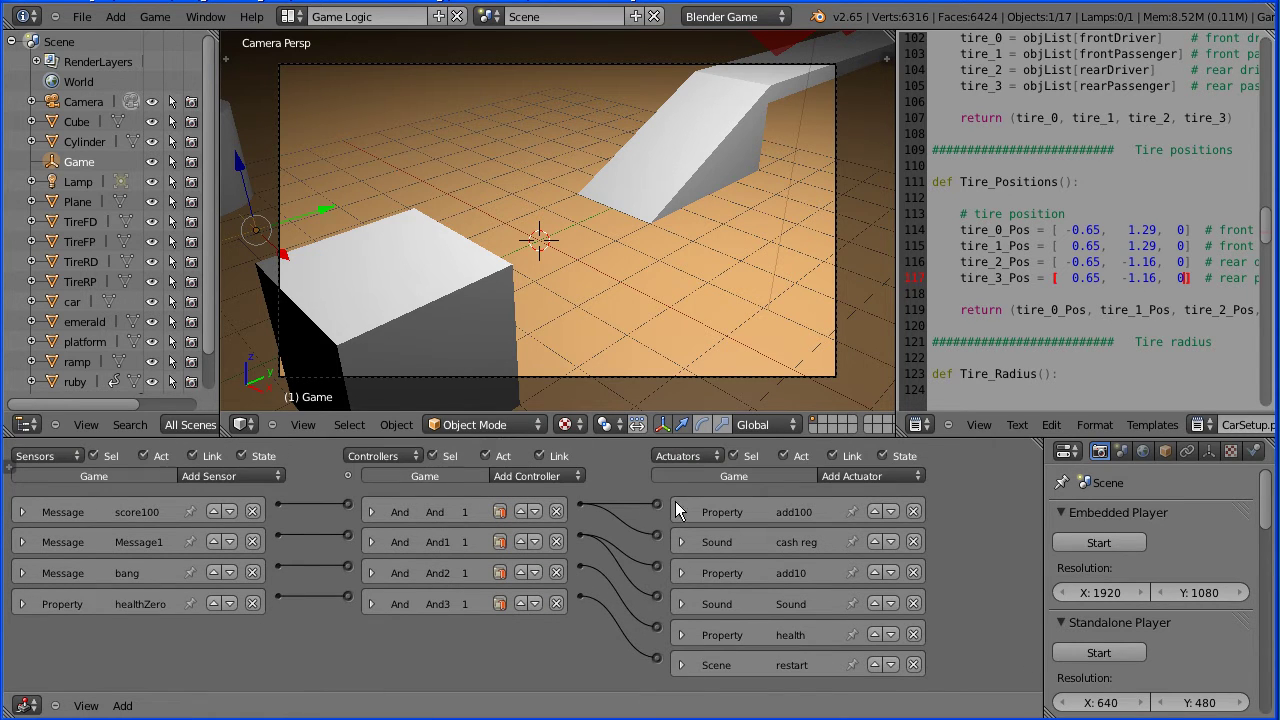
Add a Sound actuator to the Game object and load GLASS.WAV into it.
left_click(863, 477)
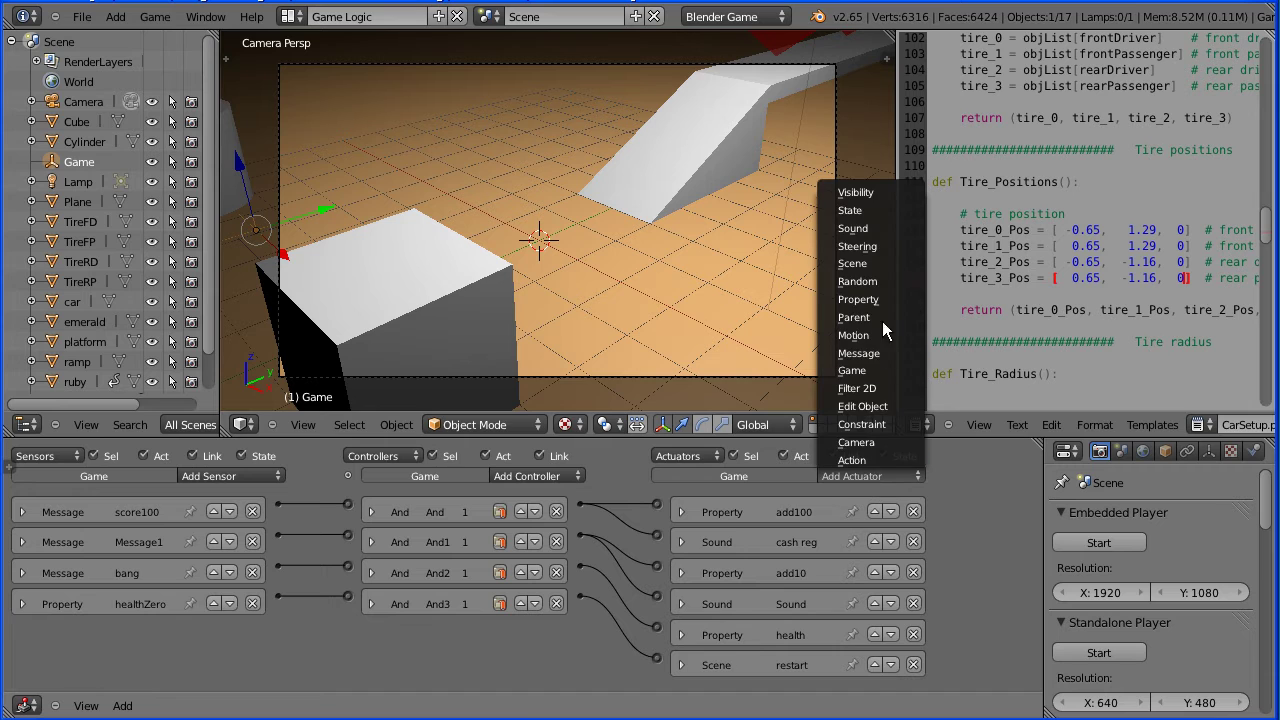
left_click(868, 229)
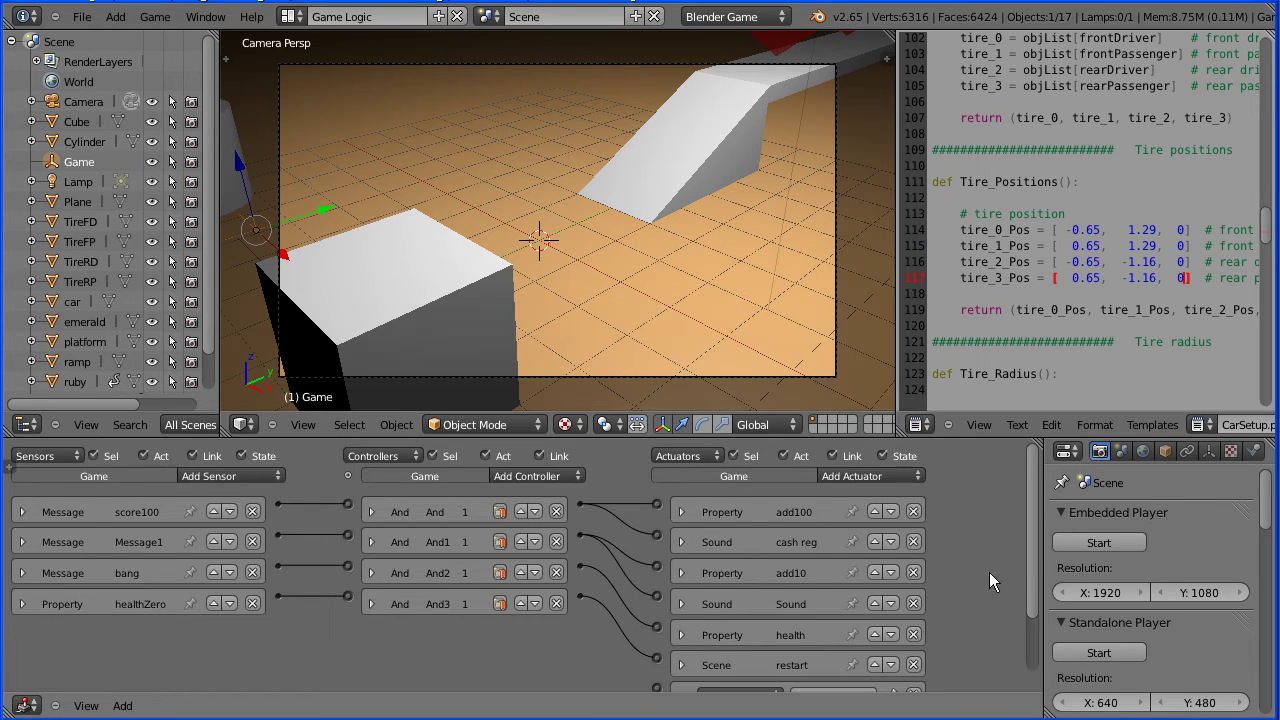
scroll(1026, 549, "down", 2)
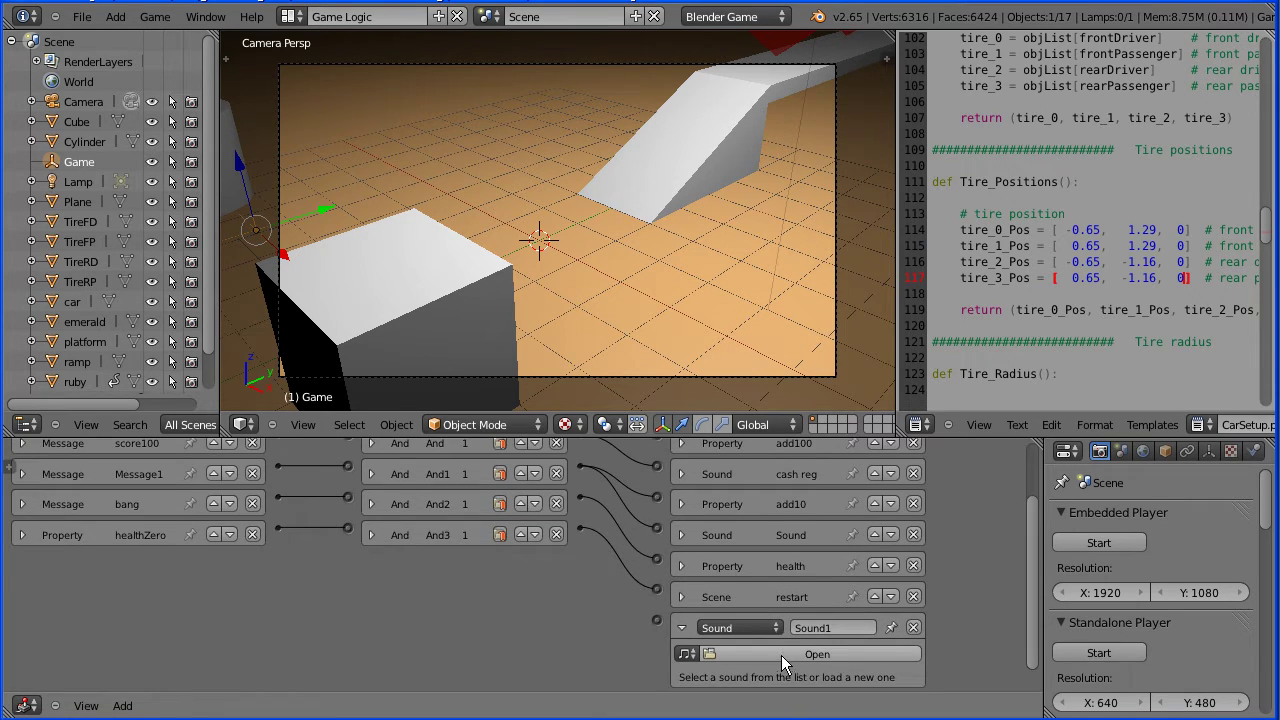
left_click(781, 655)
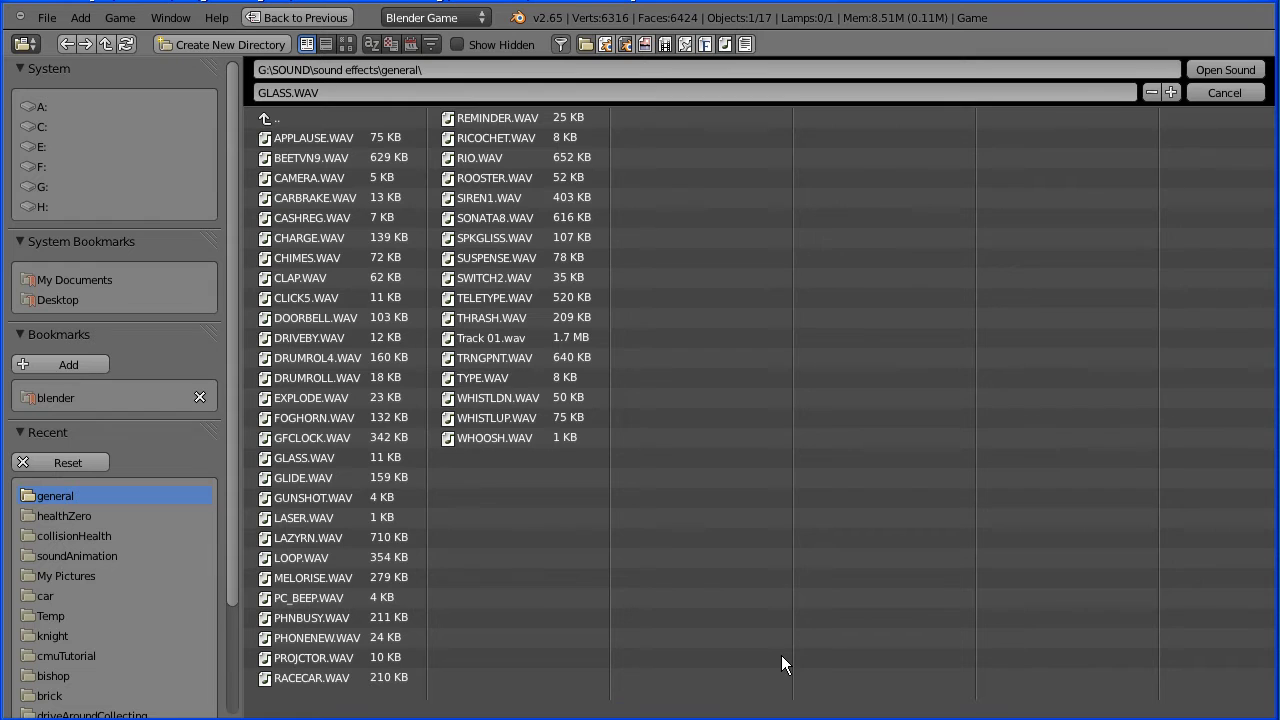
left_click(306, 457)
left_click(1228, 69)
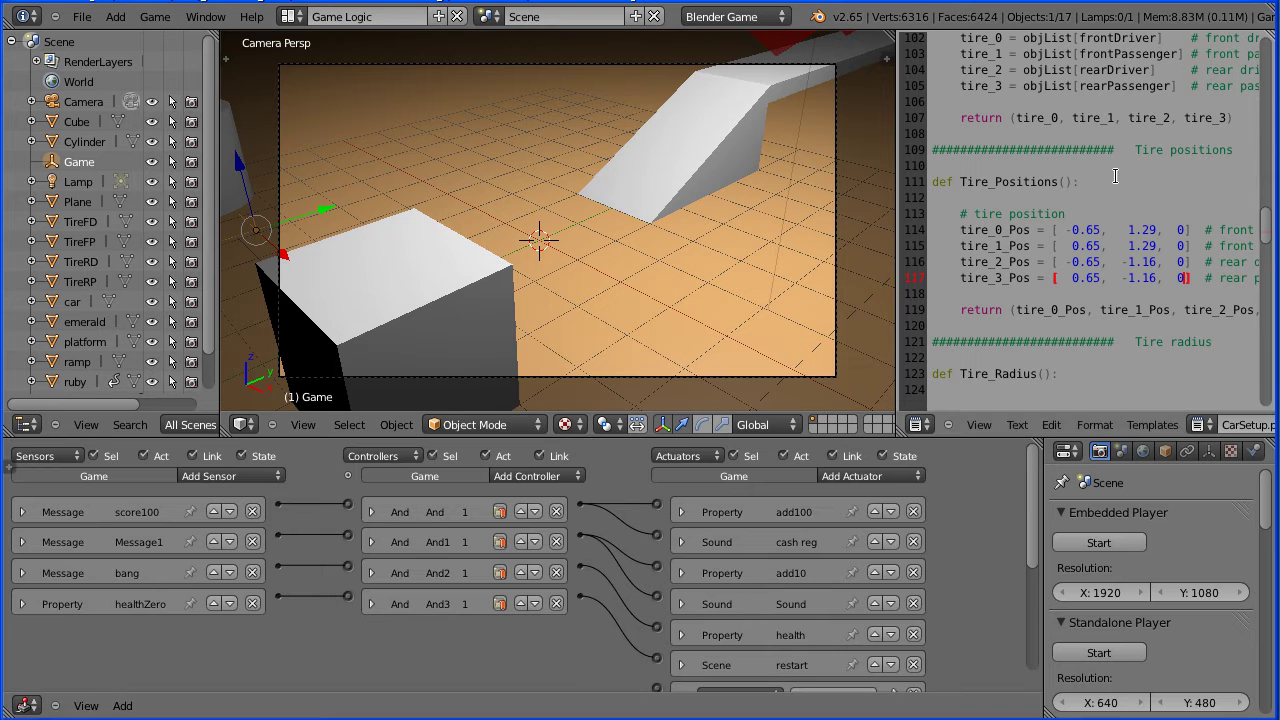
Set the GLASS.WAV actuator's play mode to Play End, rename it "glass", and collapse it.
left_click_drag(1036, 525, 1036, 594)
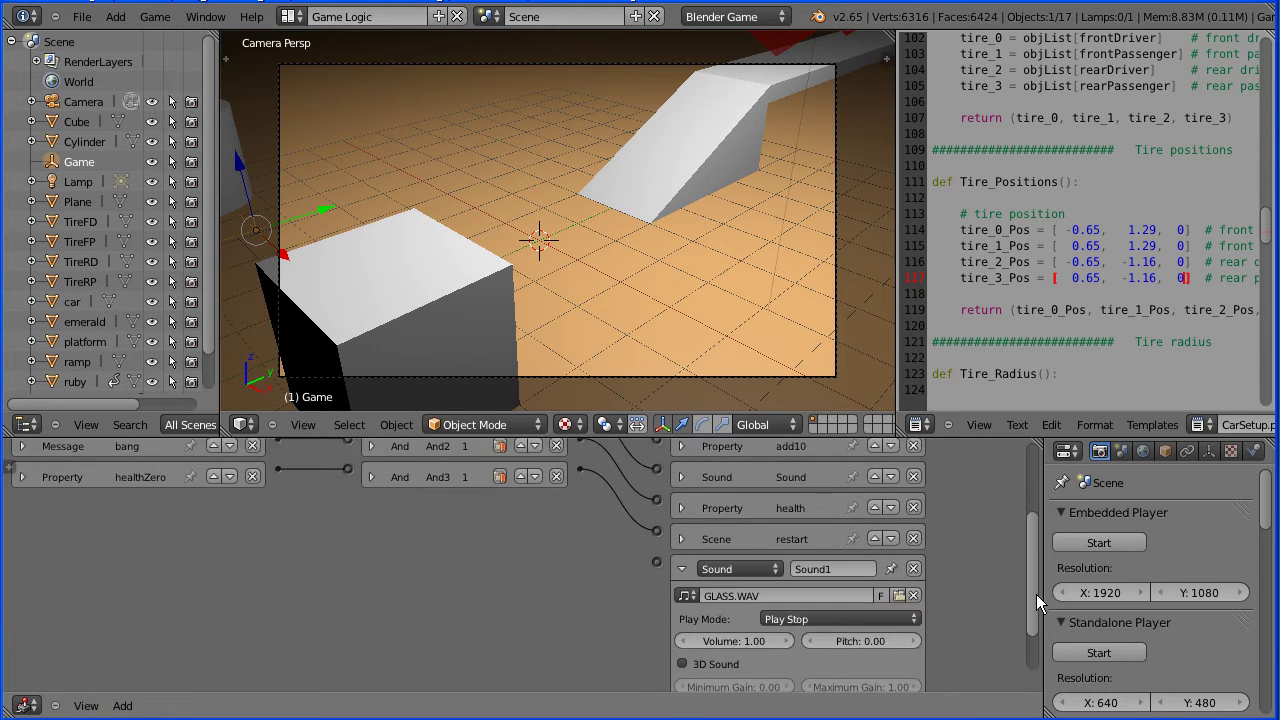
left_click(822, 612)
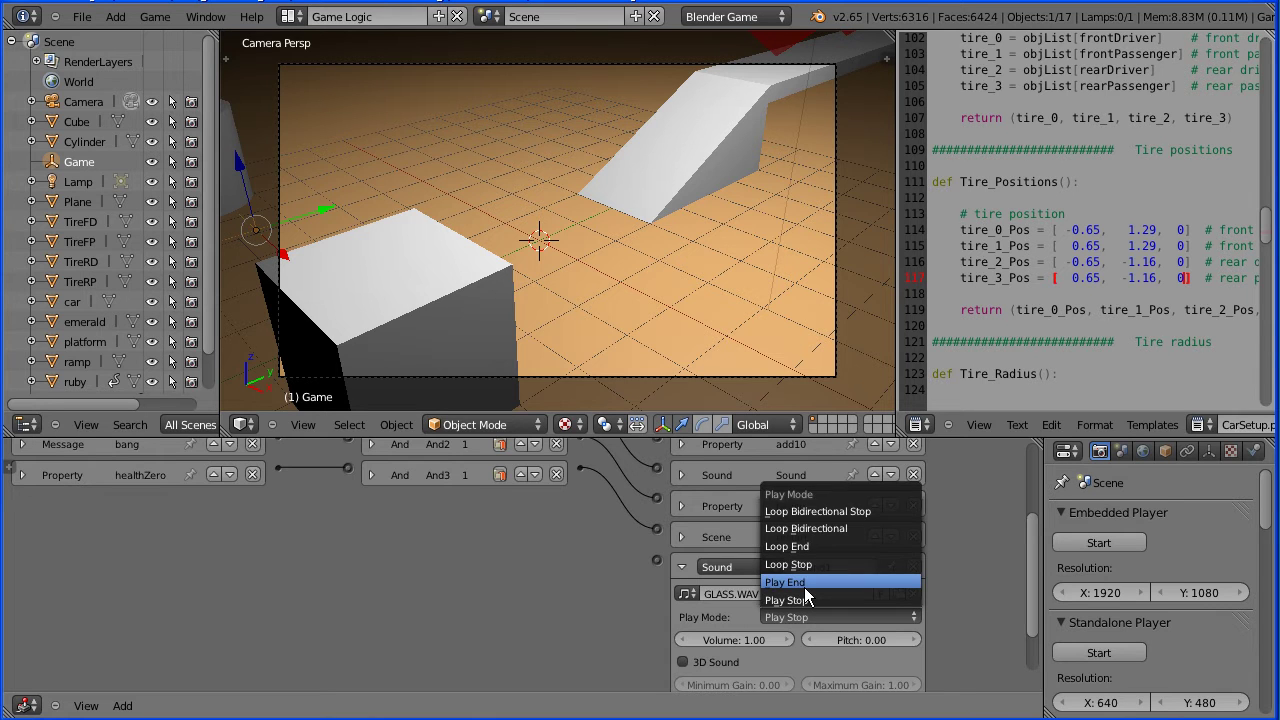
left_click(802, 585)
left_click(803, 567)
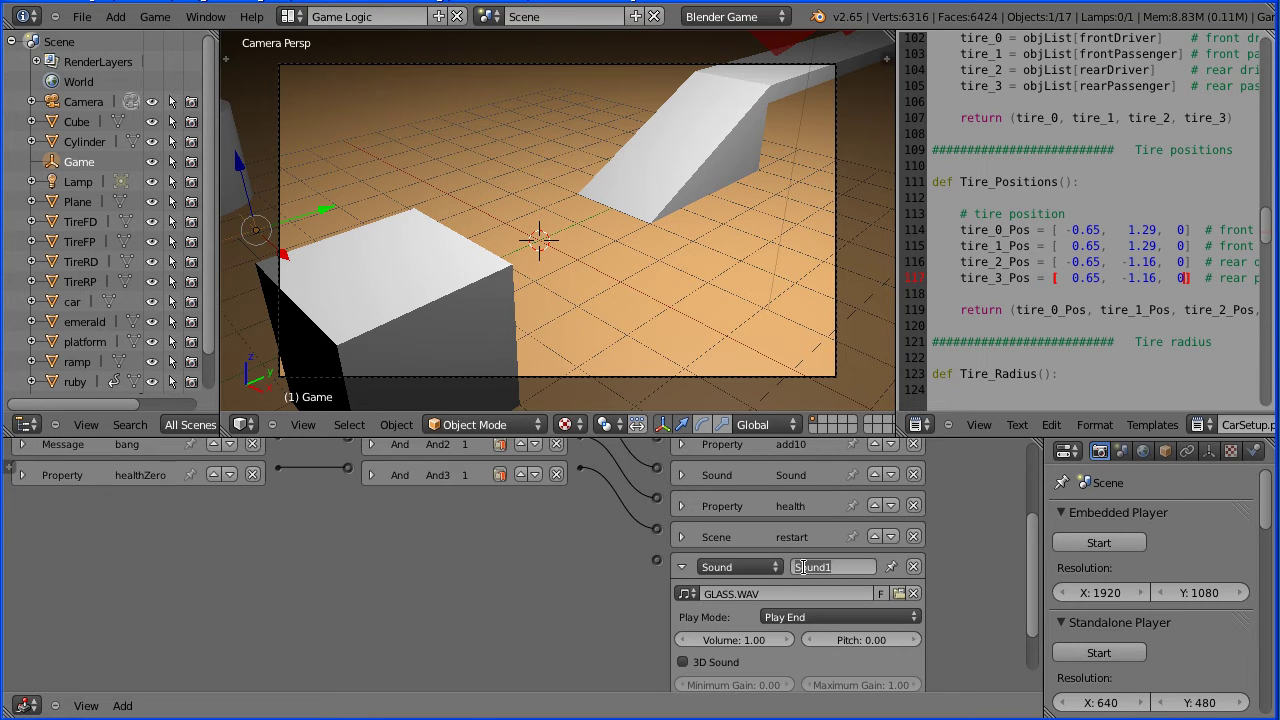
type("glass")
key("Return")
left_click(681, 567)
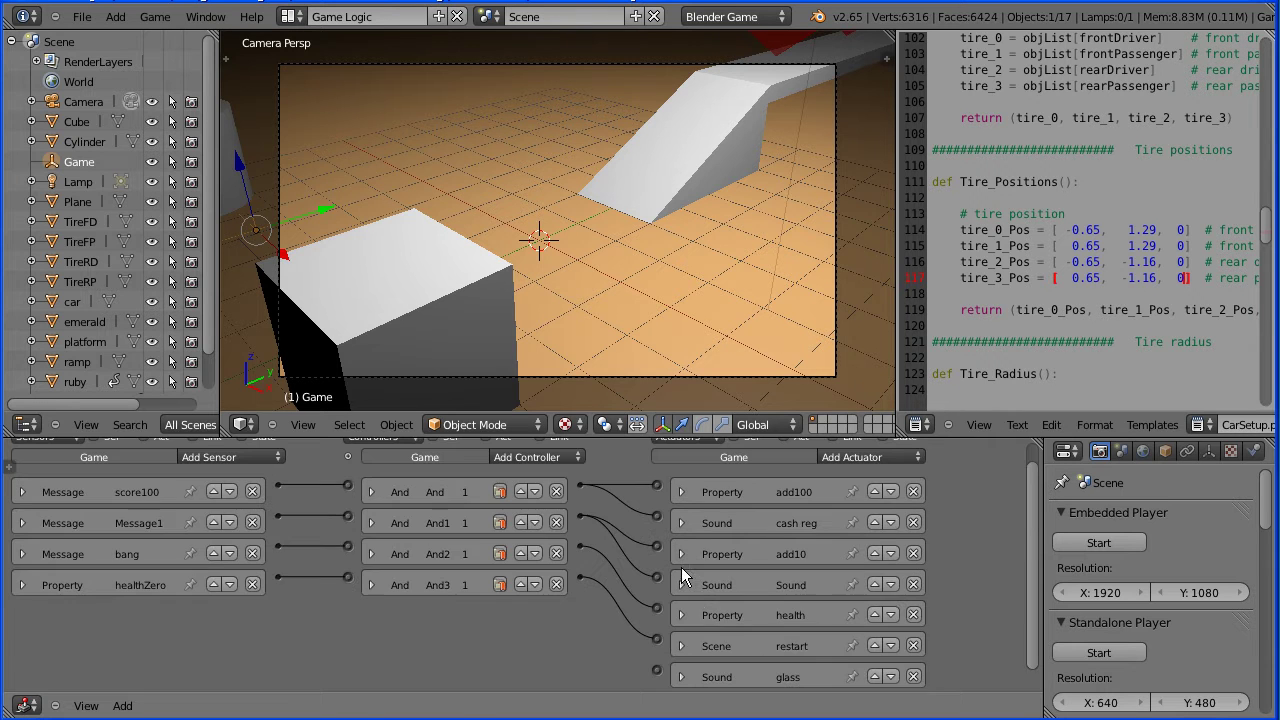
Move the glass actuator above restart and link the And2 controller to it.
left_click(875, 677)
left_click_drag(580, 547, 658, 639)
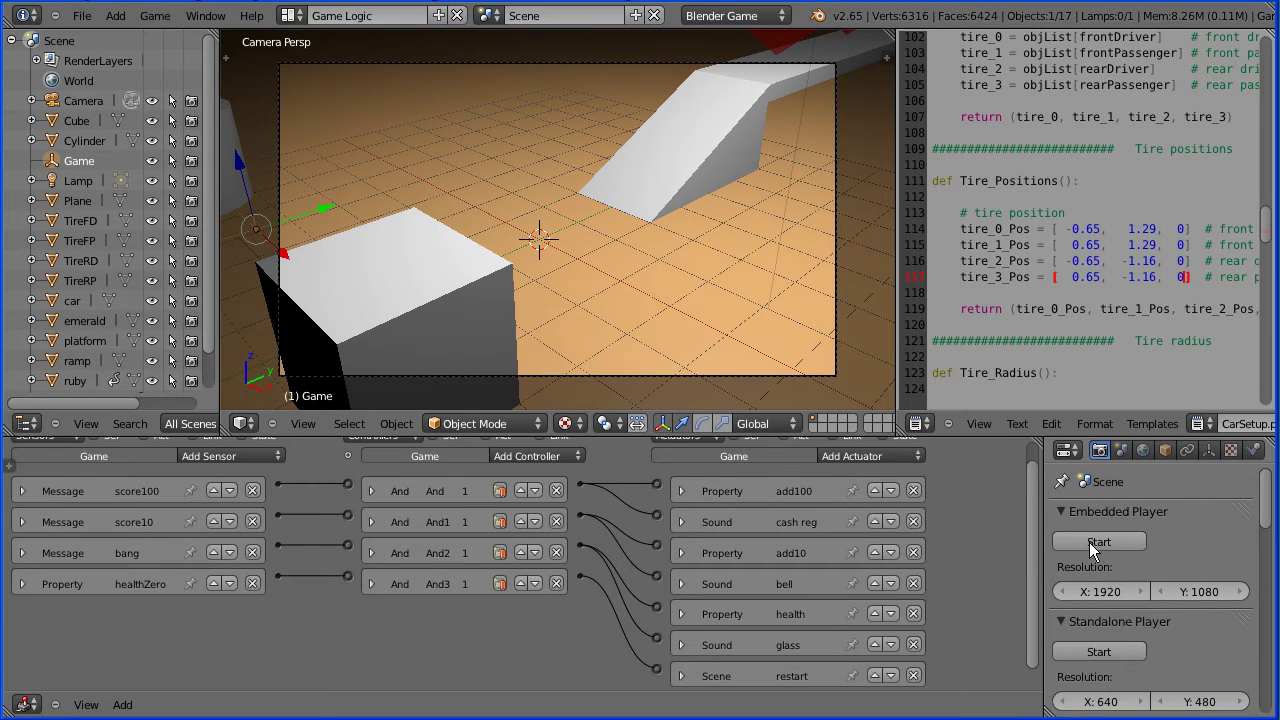
Run the game, drive the car into an obstacle to test the glass sound, and stop the game.
left_click(1089, 542)
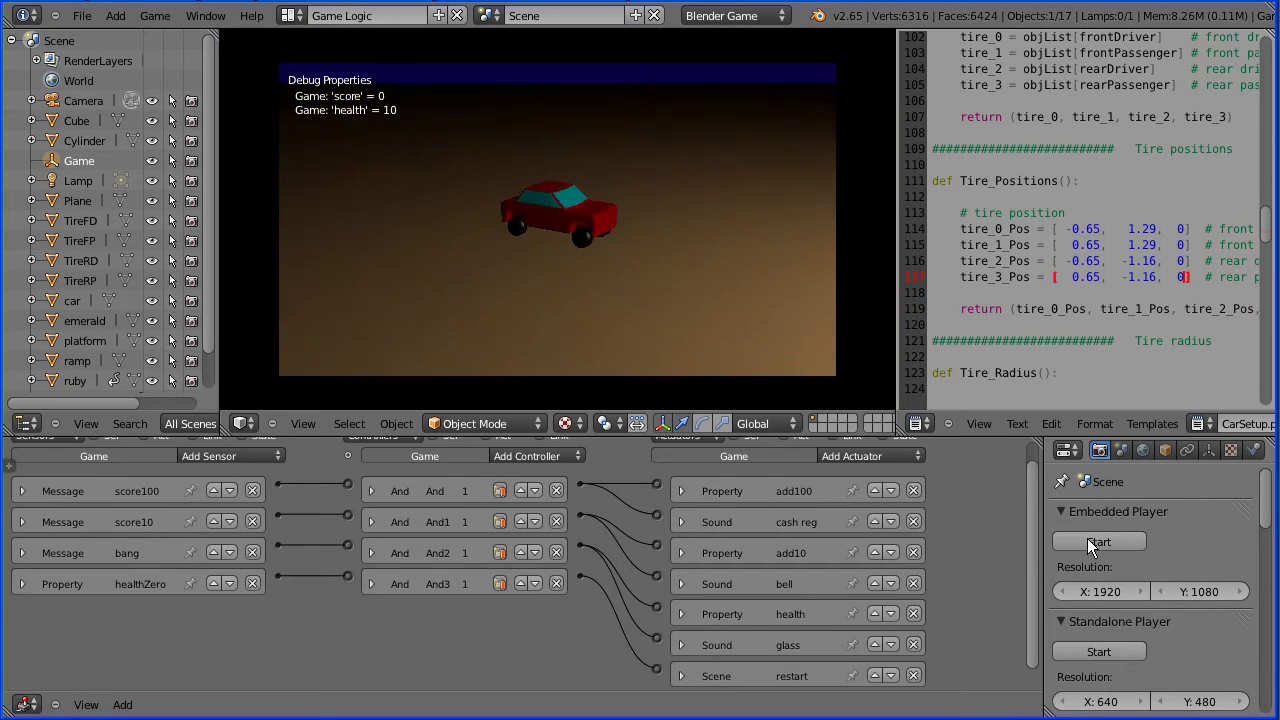
key("Up")
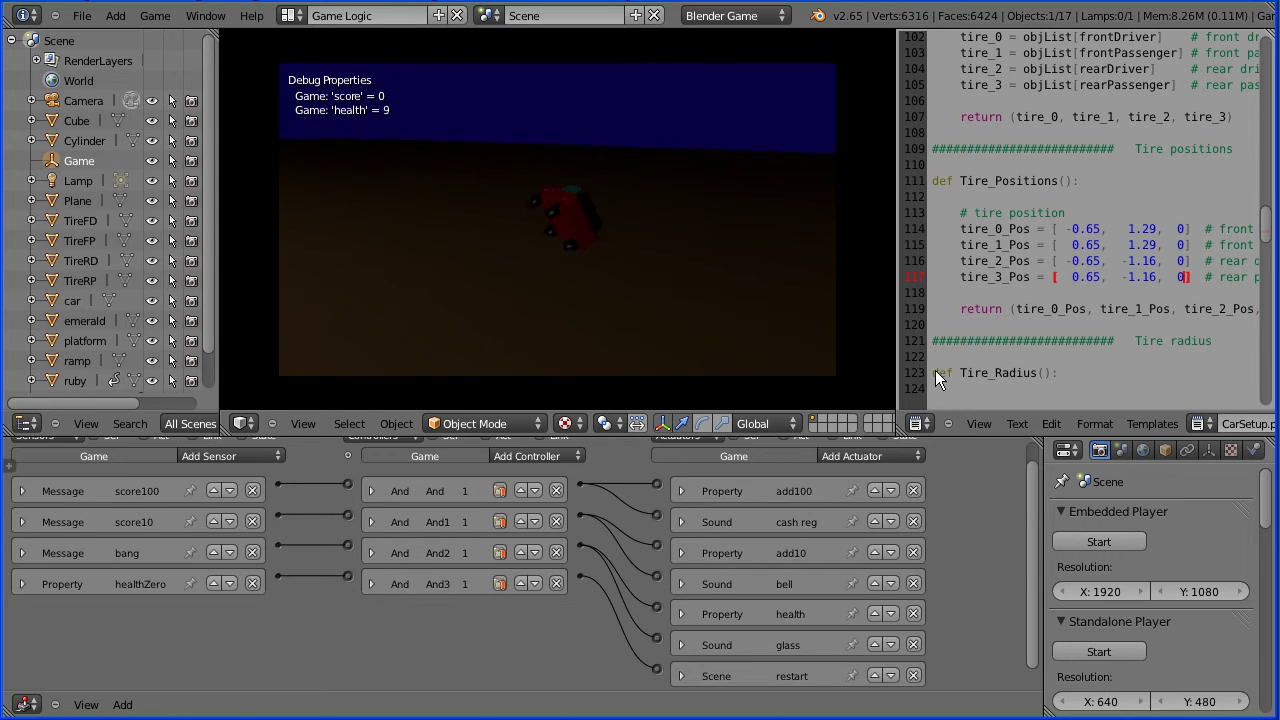
key("Escape")
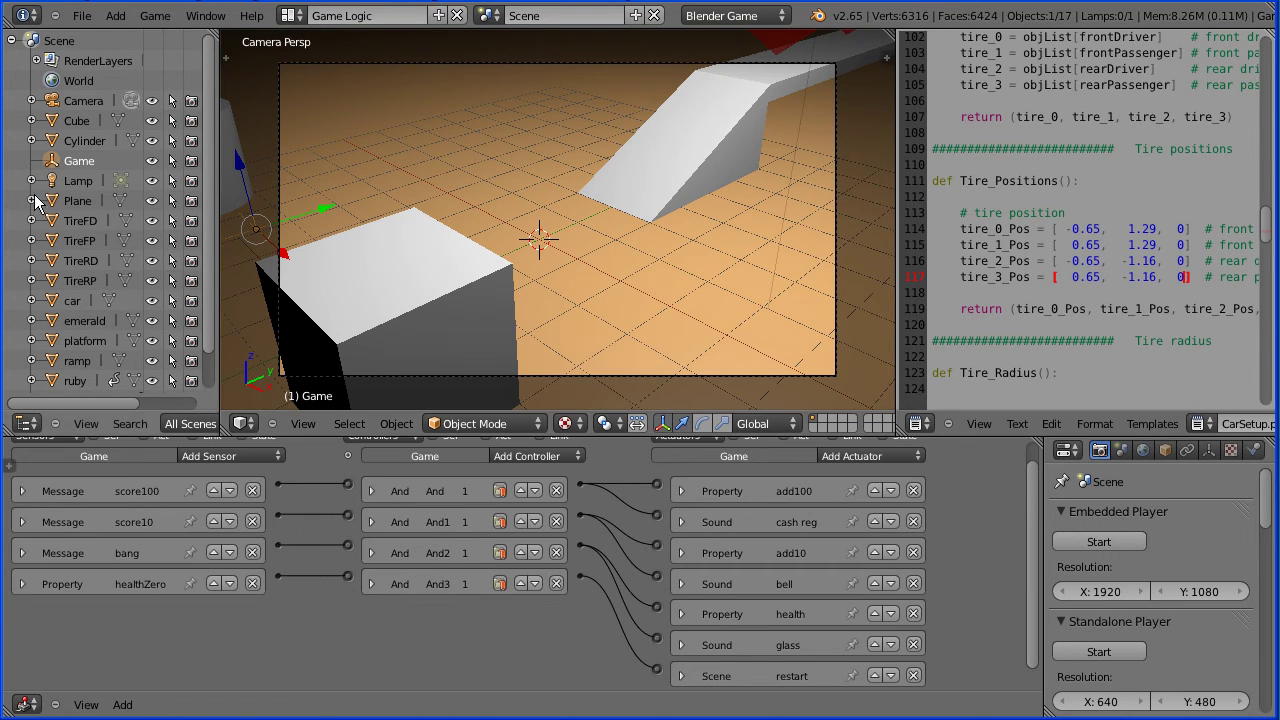
Rename the car's two Collision sensors "property" and "material" and collapse both.
left_click(75, 304)
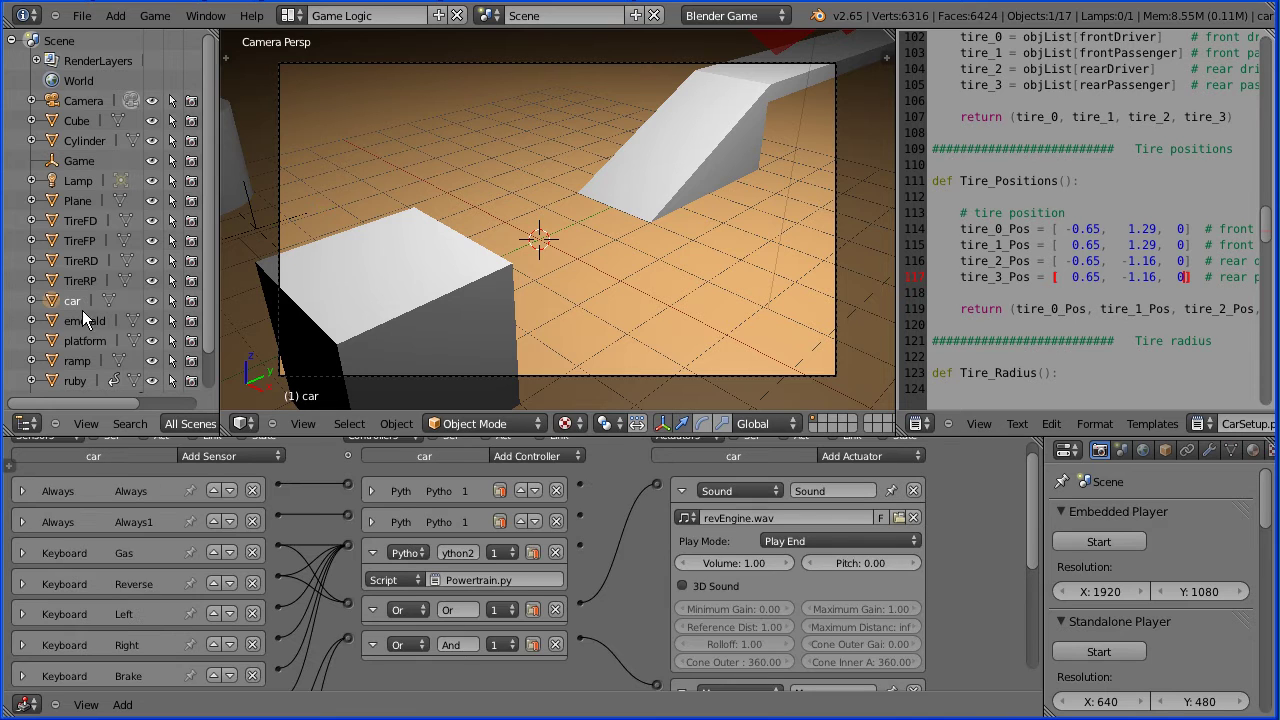
left_click_drag(1029, 531, 1045, 646)
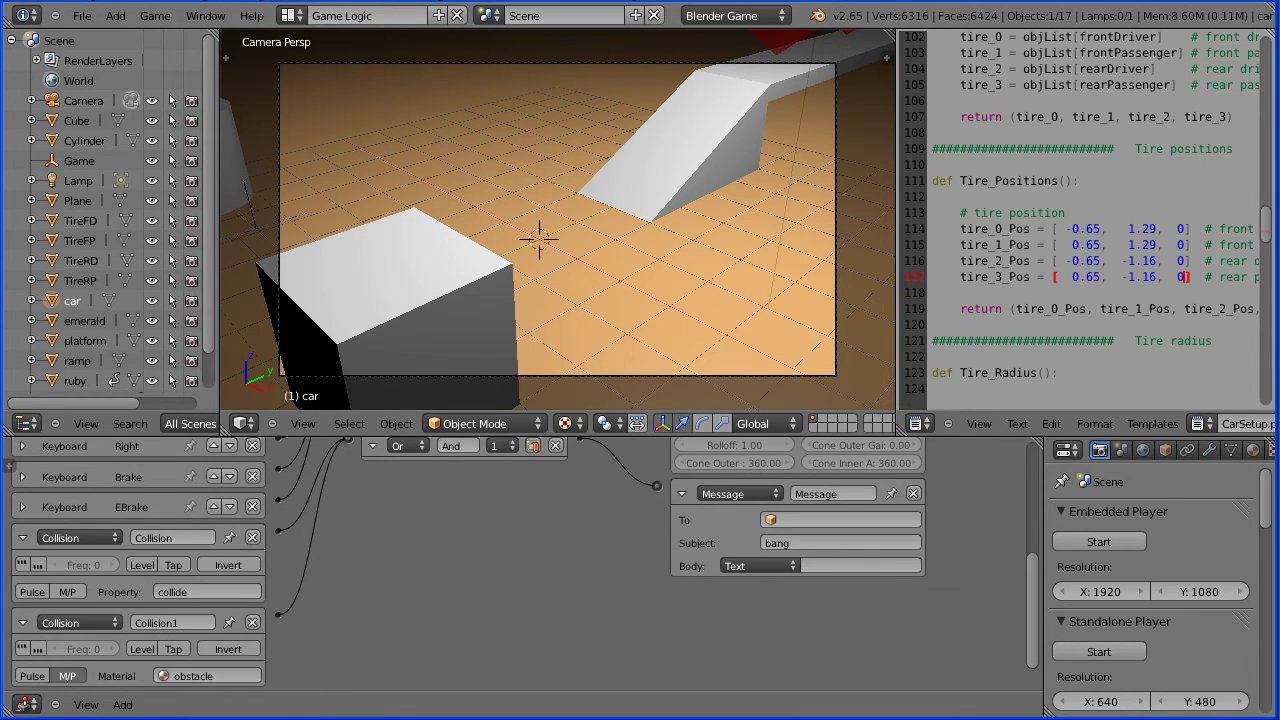
left_click(172, 537)
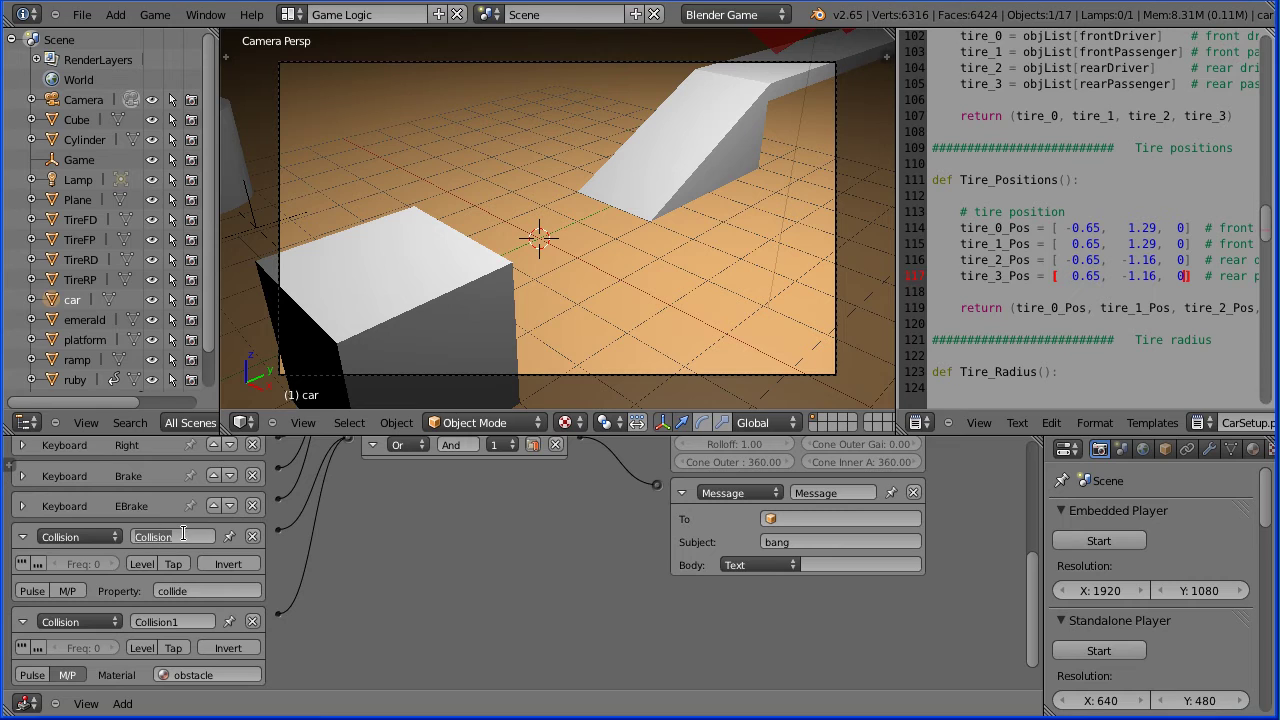
type("property")
left_click(172, 624)
type("material")
key("Return")
left_click(23, 537)
left_click(23, 621)
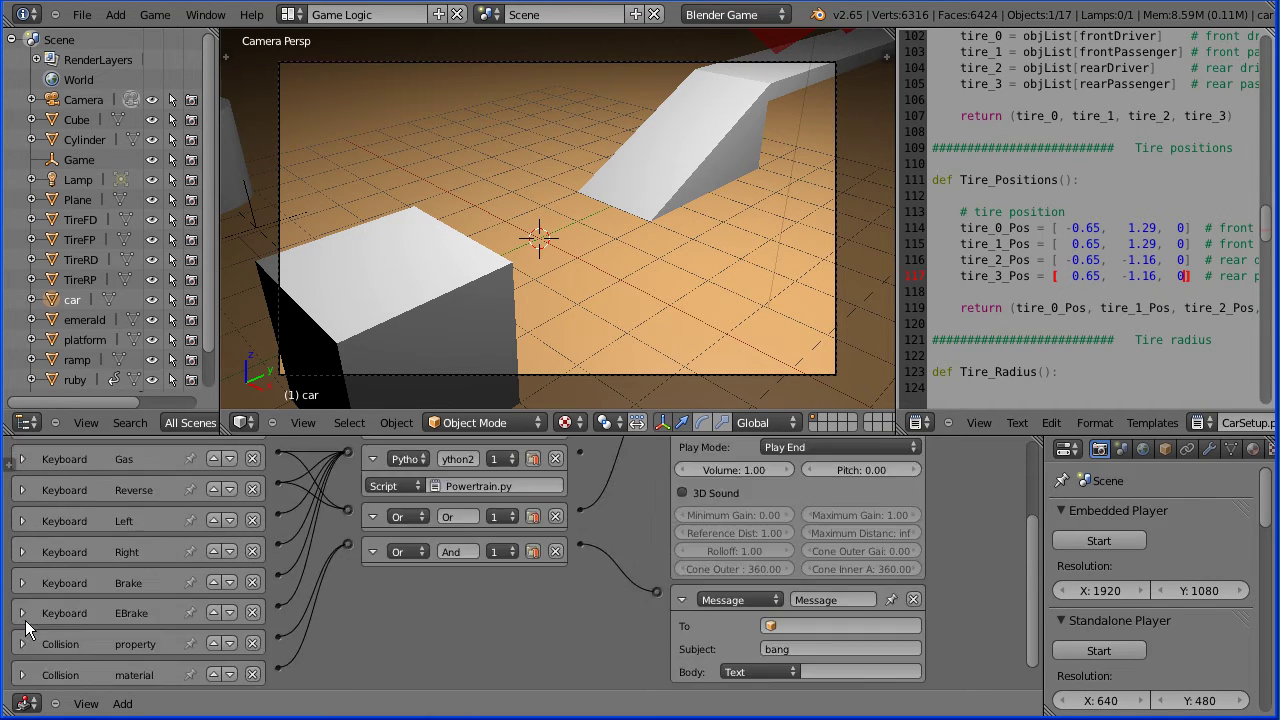
Add a Keyboard sensor, an And controller and a Motion actuator to the car.
left_click_drag(1032, 590, 1027, 491)
left_click(241, 468)
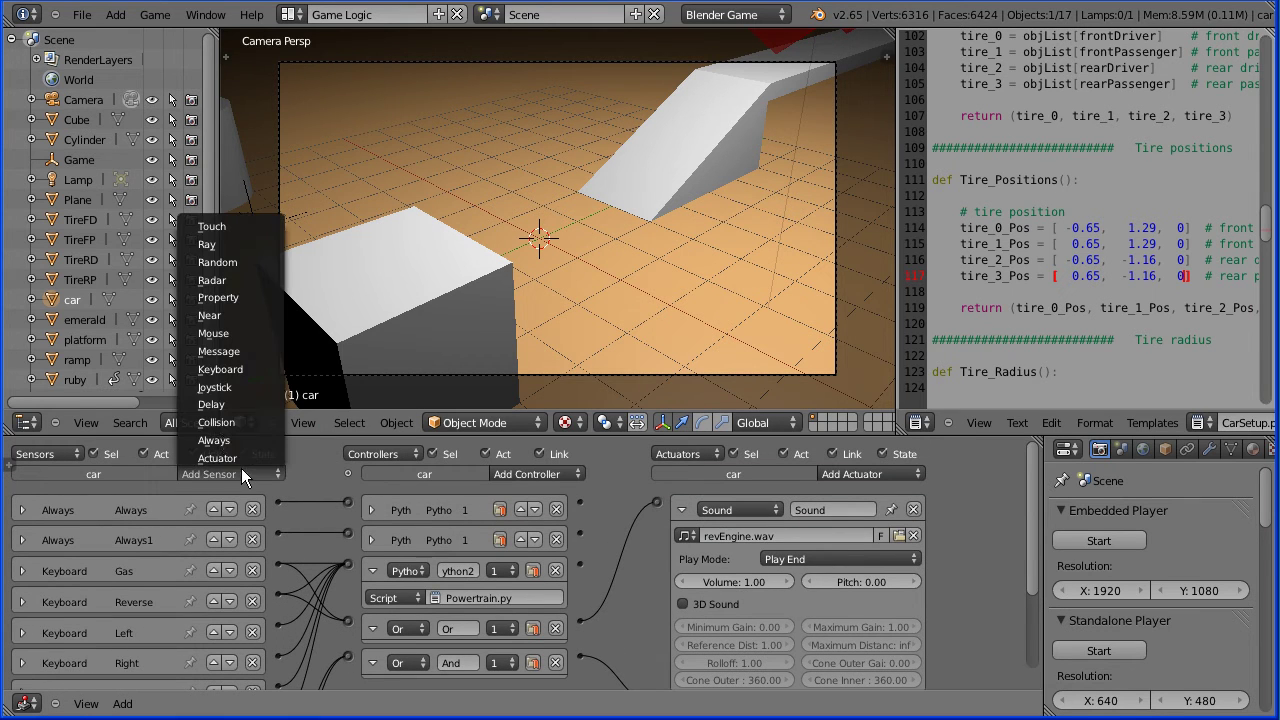
left_click(266, 370)
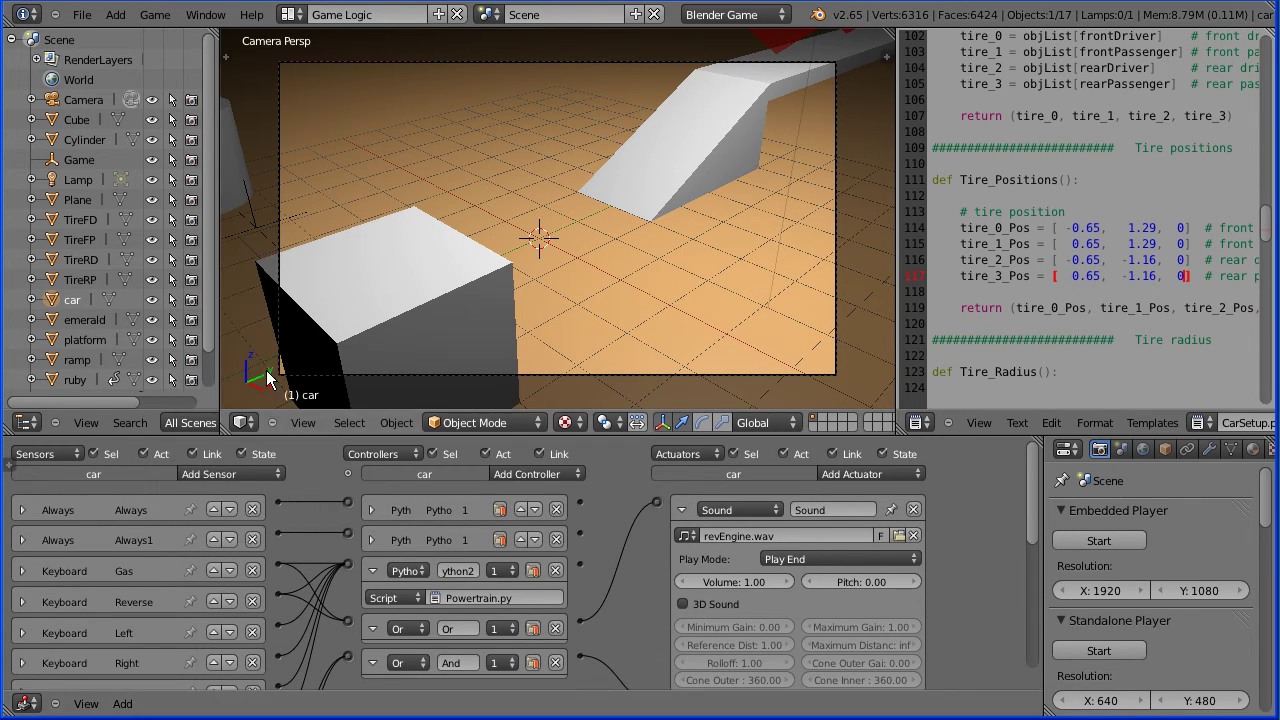
left_click(532, 471)
left_click(565, 490)
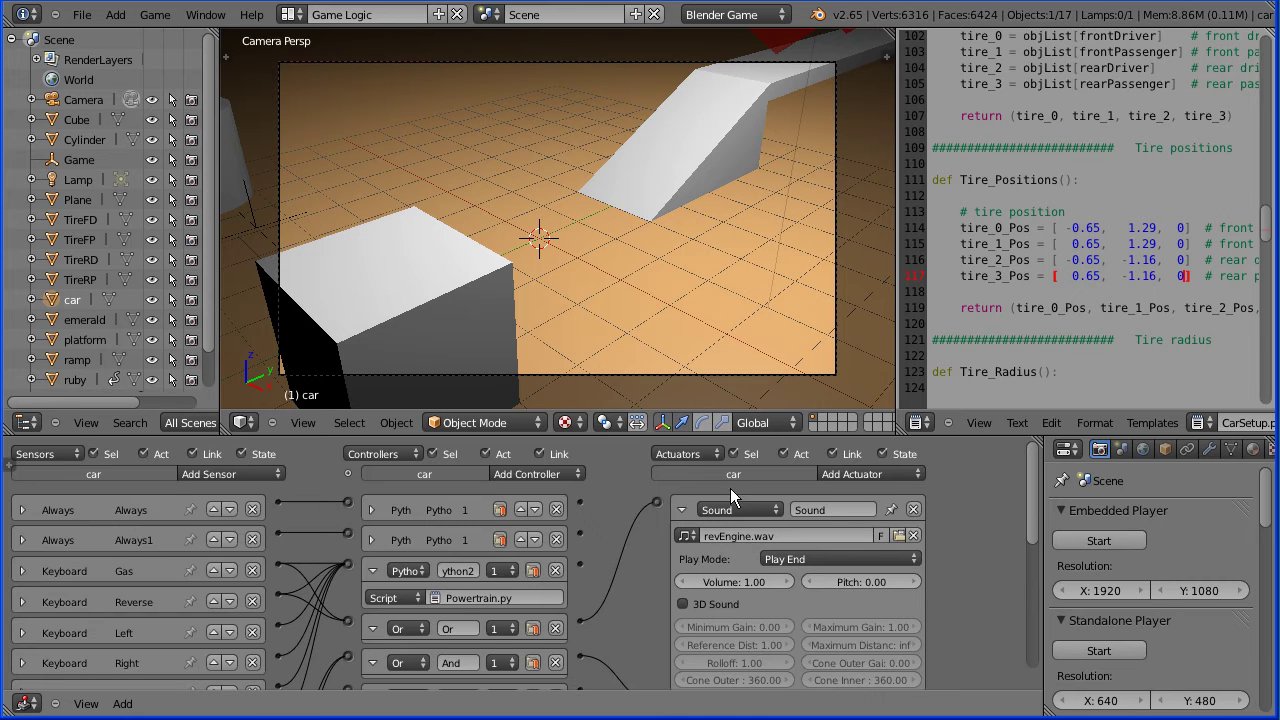
left_click(888, 474)
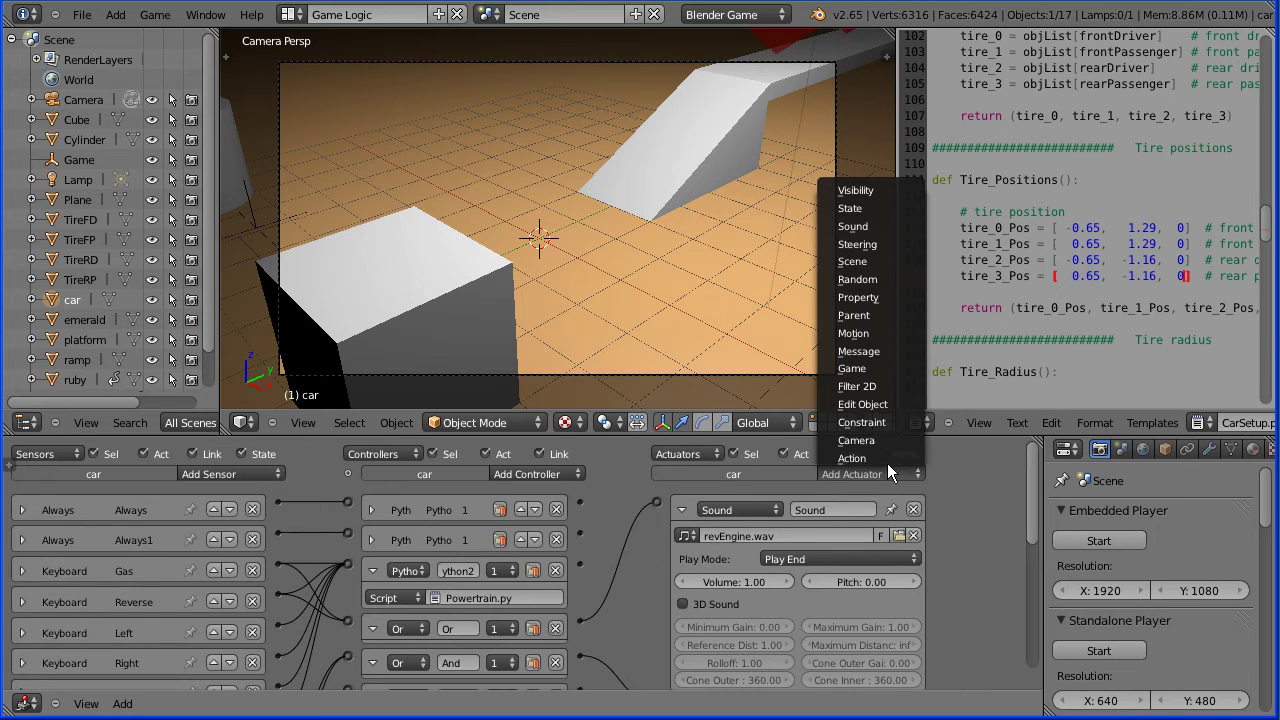
left_click(900, 335)
Assign the F key to the new Keyboard sensor and set the Motion actuator's Y torque to 10000.
left_click_drag(1022, 482, 973, 631)
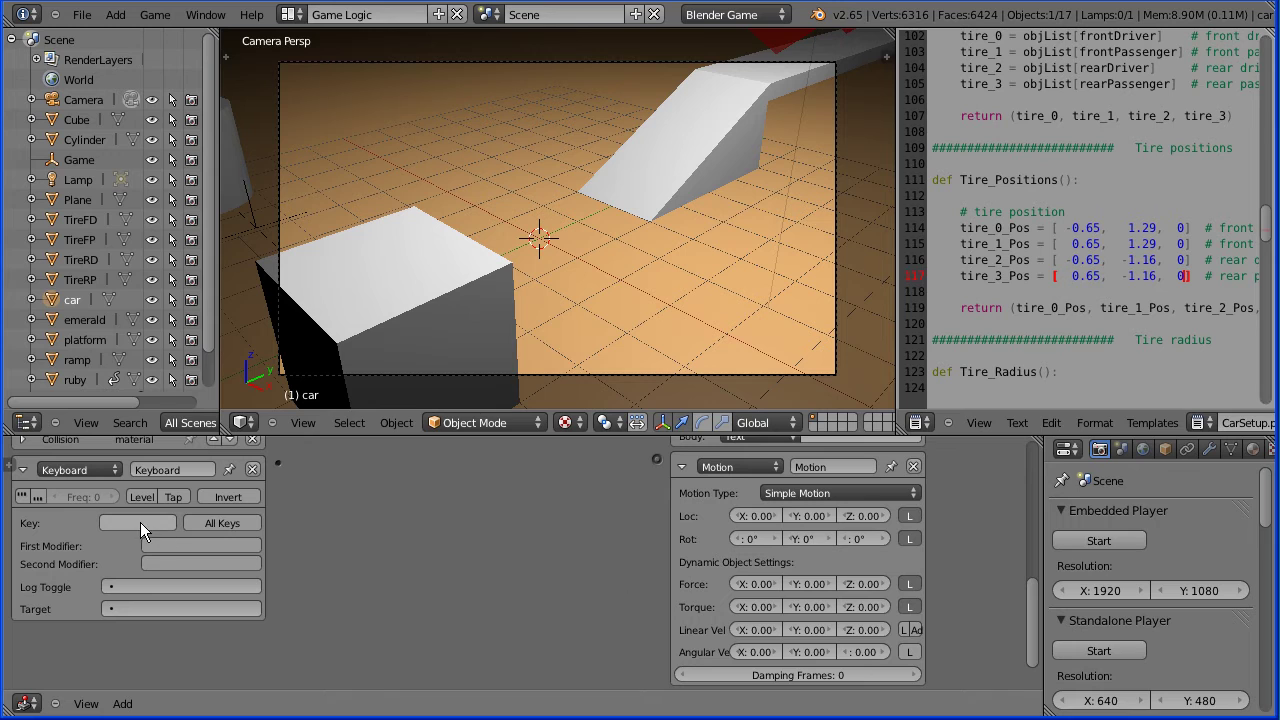
key("f")
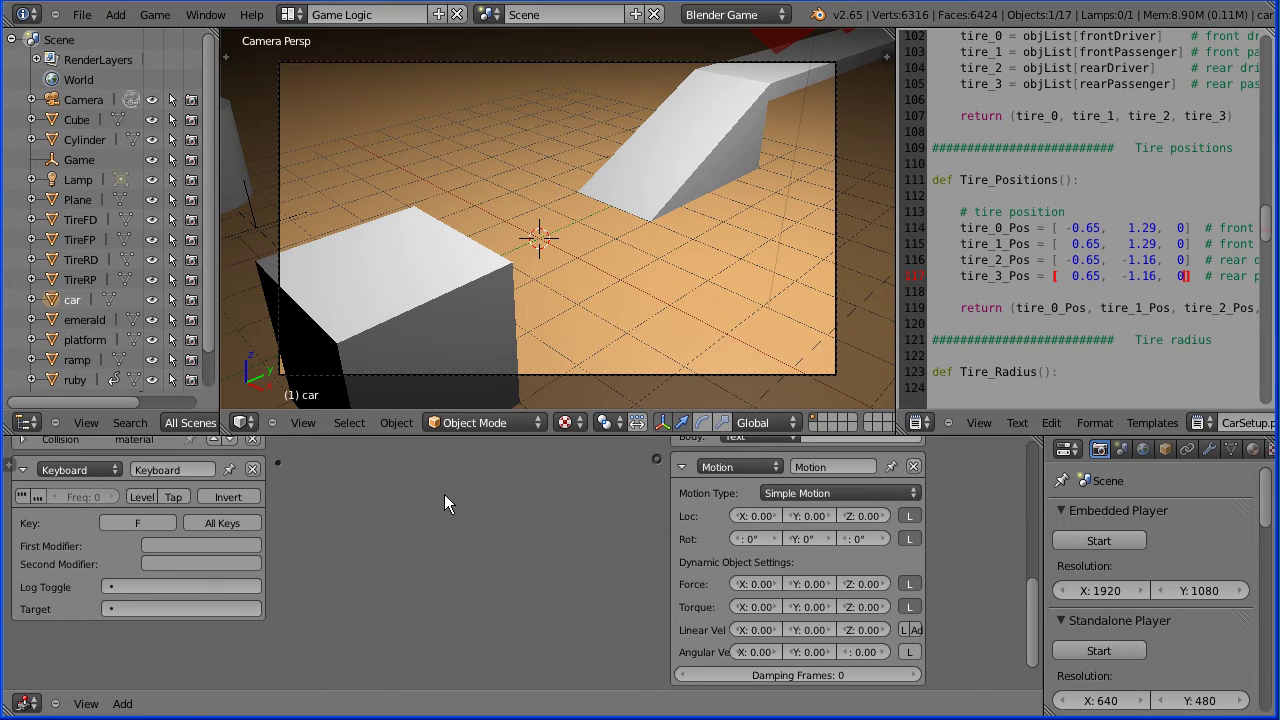
left_click(809, 607)
type("10000")
key("Return")
Link the F-key Keyboard sensor through the And1 controller to the Motion actuator.
left_click_drag(1032, 580, 1030, 518)
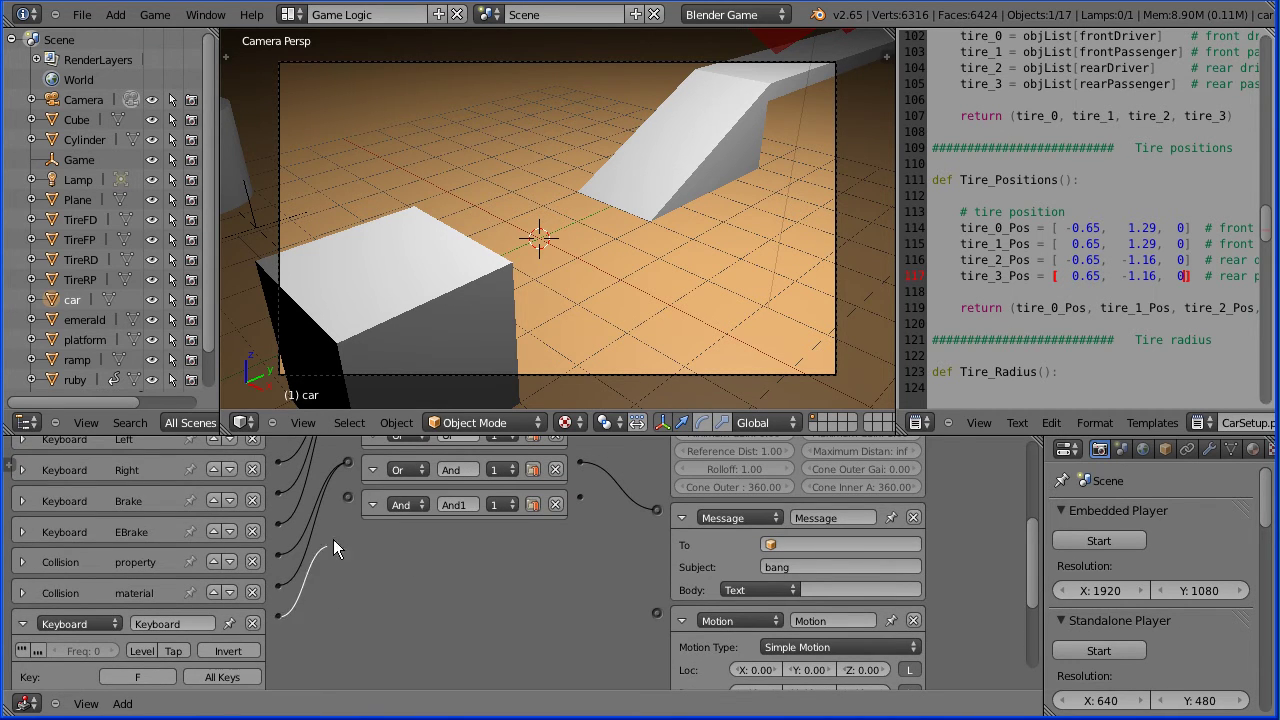
left_click_drag(333, 541, 347, 496)
left_click_drag(579, 496, 657, 614)
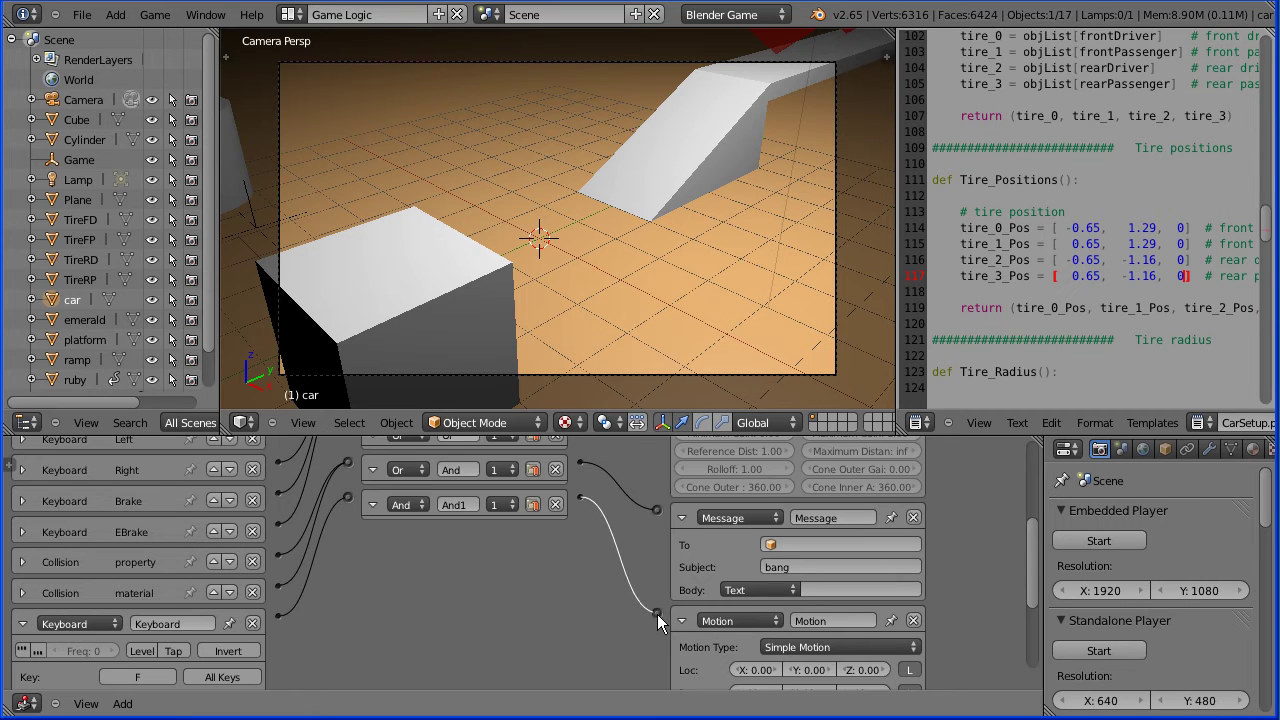
Run the game to test flipping the car with the F key, and stop the game.
left_click(1099, 543)
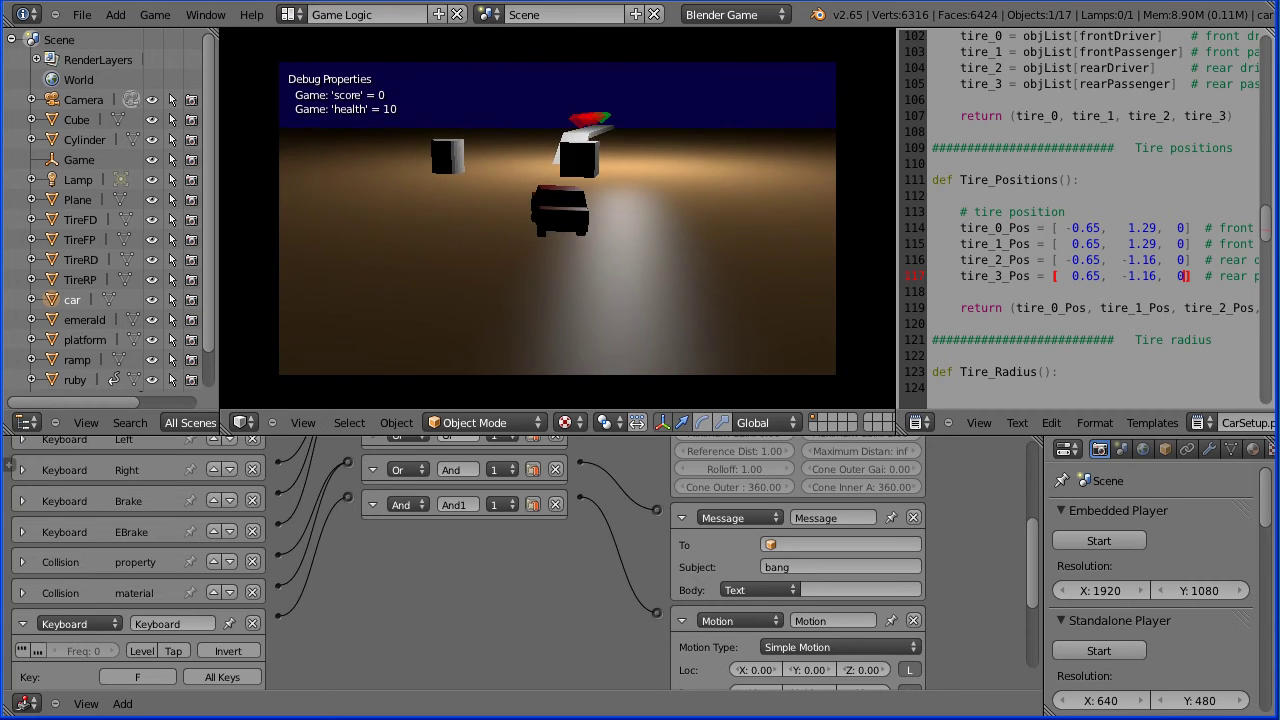
key("Escape")
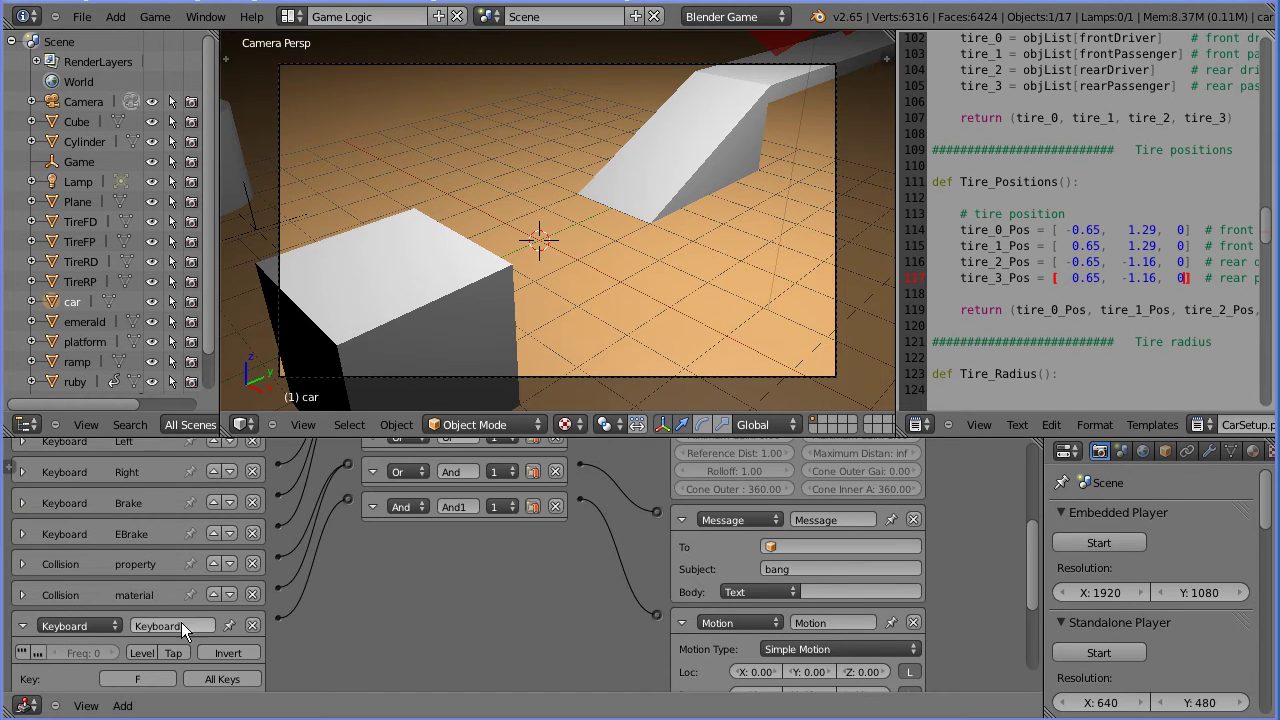
Rename both the F-key Keyboard sensor and the Motion actuator "flip" and collapse them.
left_click(180, 626)
type("f")
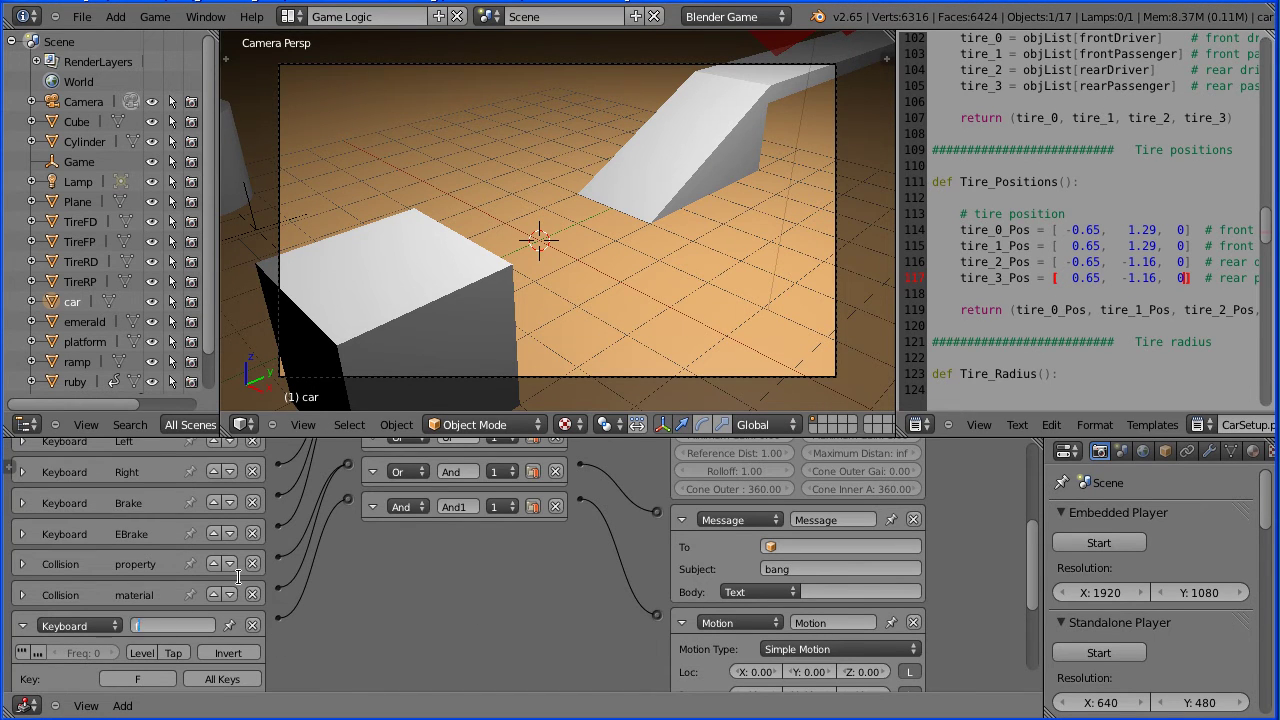
type("lip")
key("Return")
left_click(820, 622)
key("BackSpace")
key("Return")
left_click(24, 626)
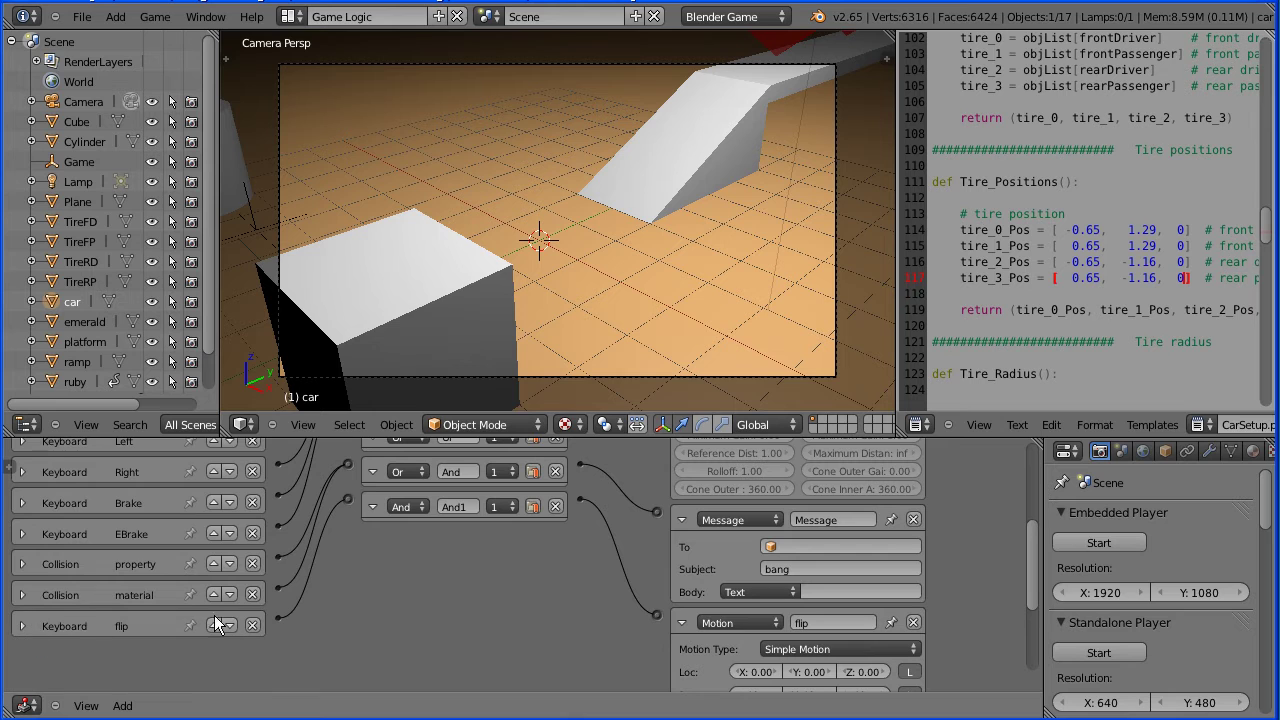
left_click(682, 623)
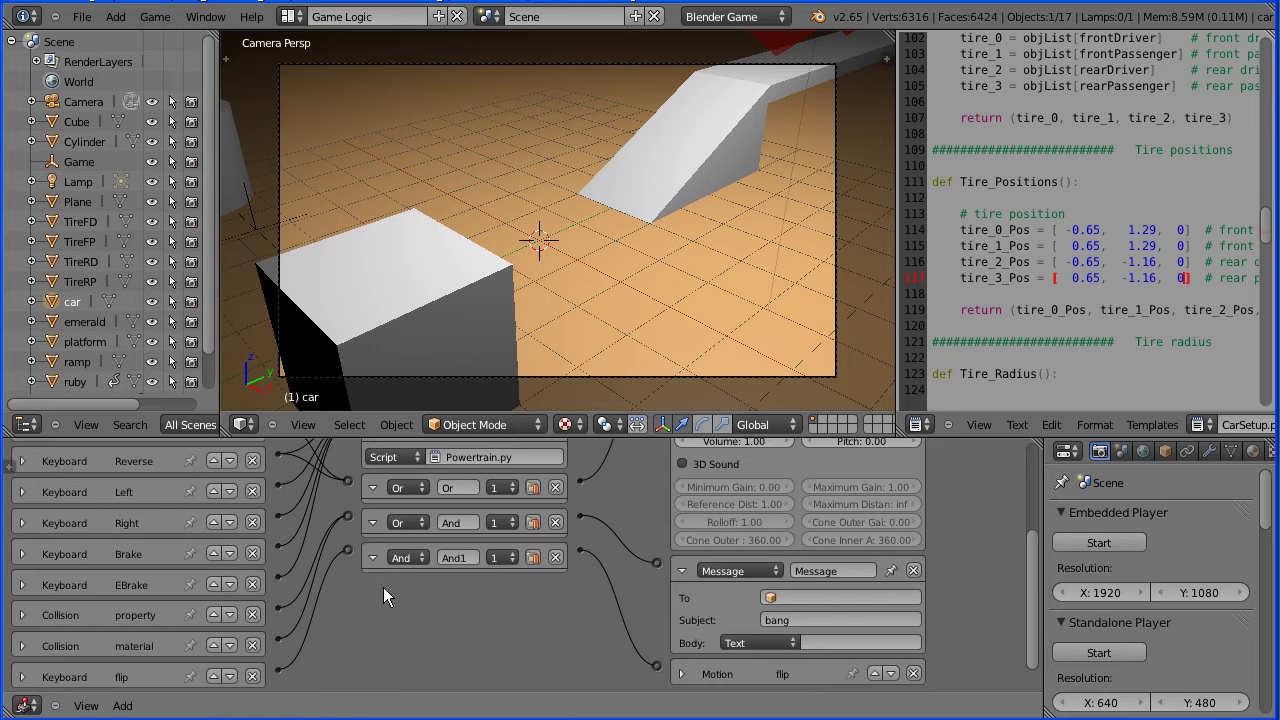
Add an Integer game property named "height" to the car and hide the game properties.
left_click(7, 466)
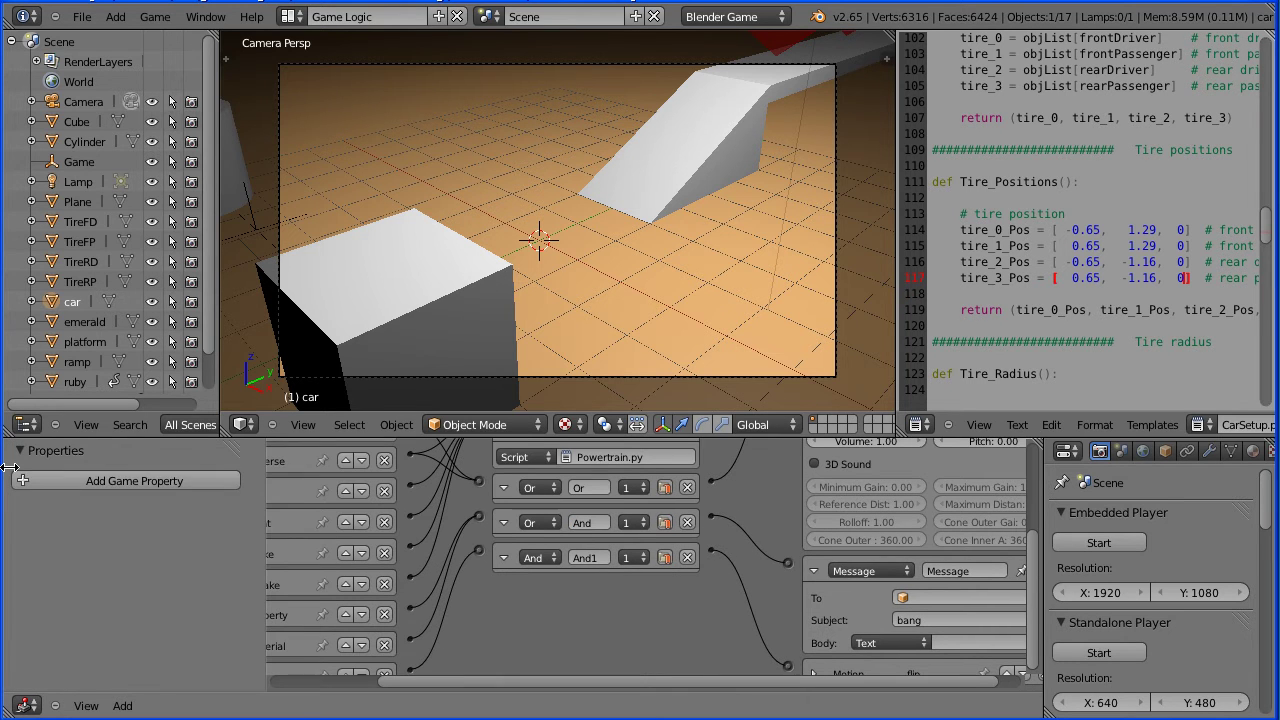
left_click(194, 480)
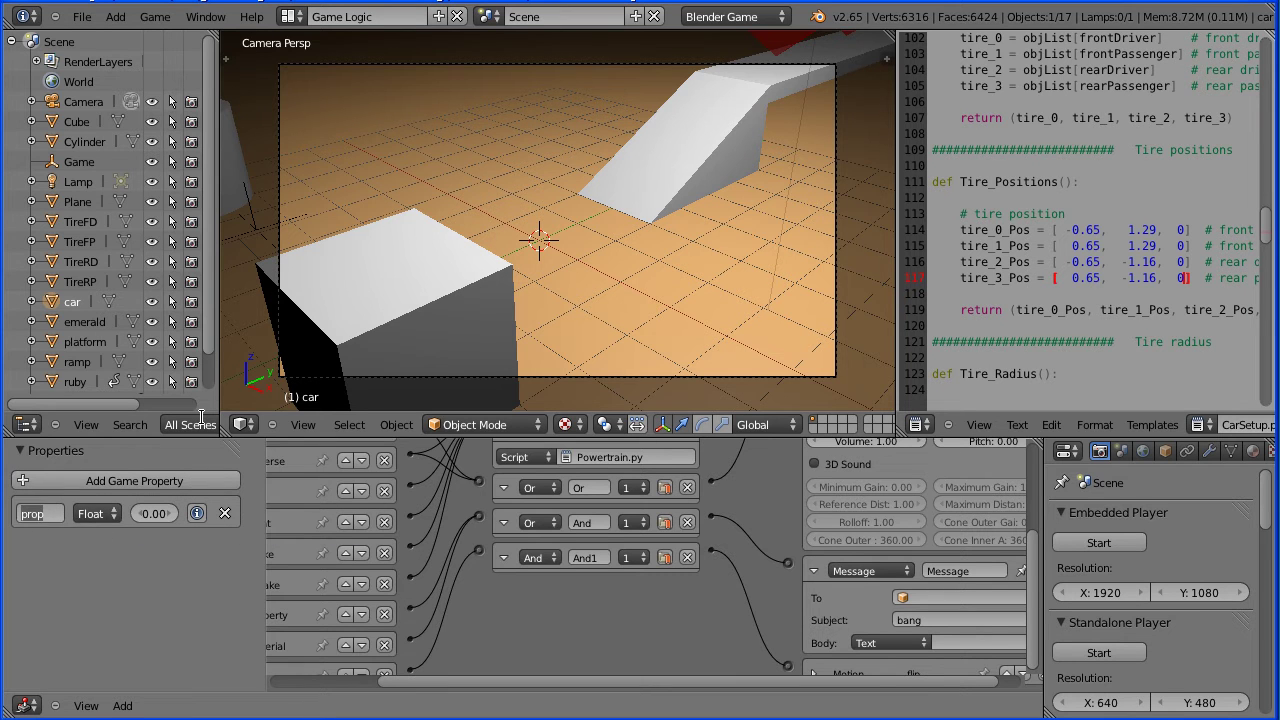
type("height")
key("Return")
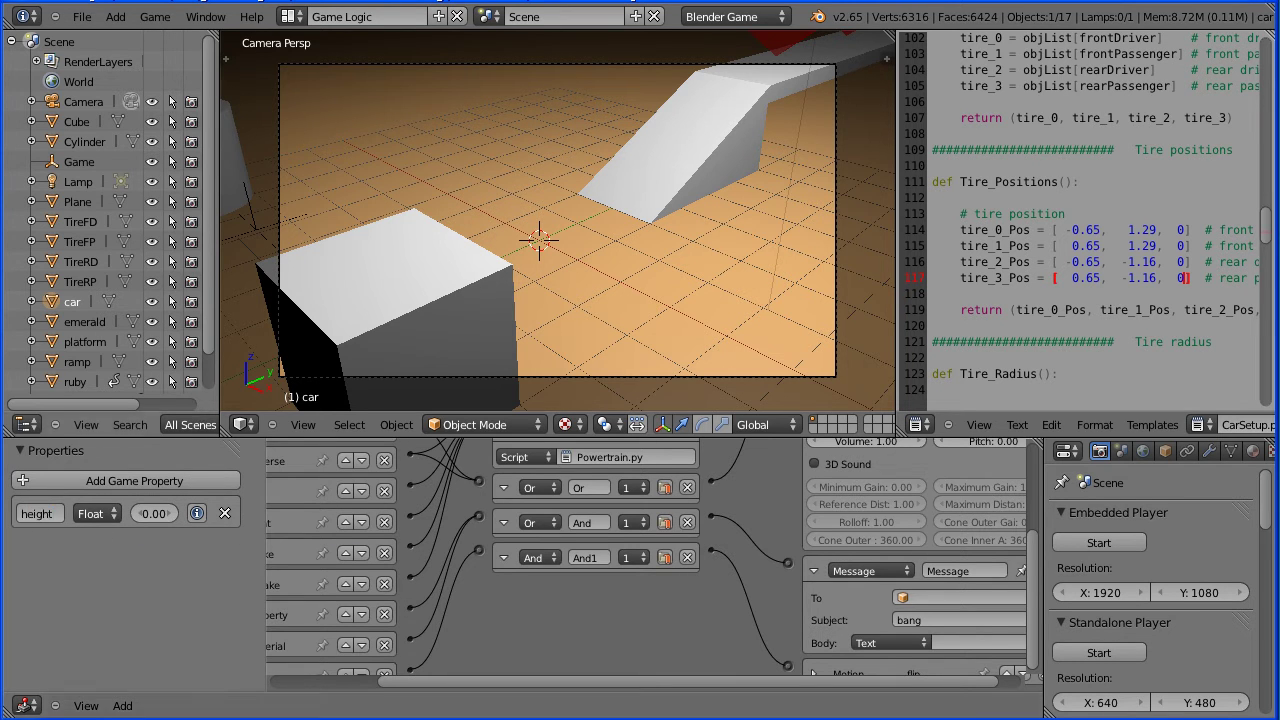
left_click(95, 513)
left_click(107, 475)
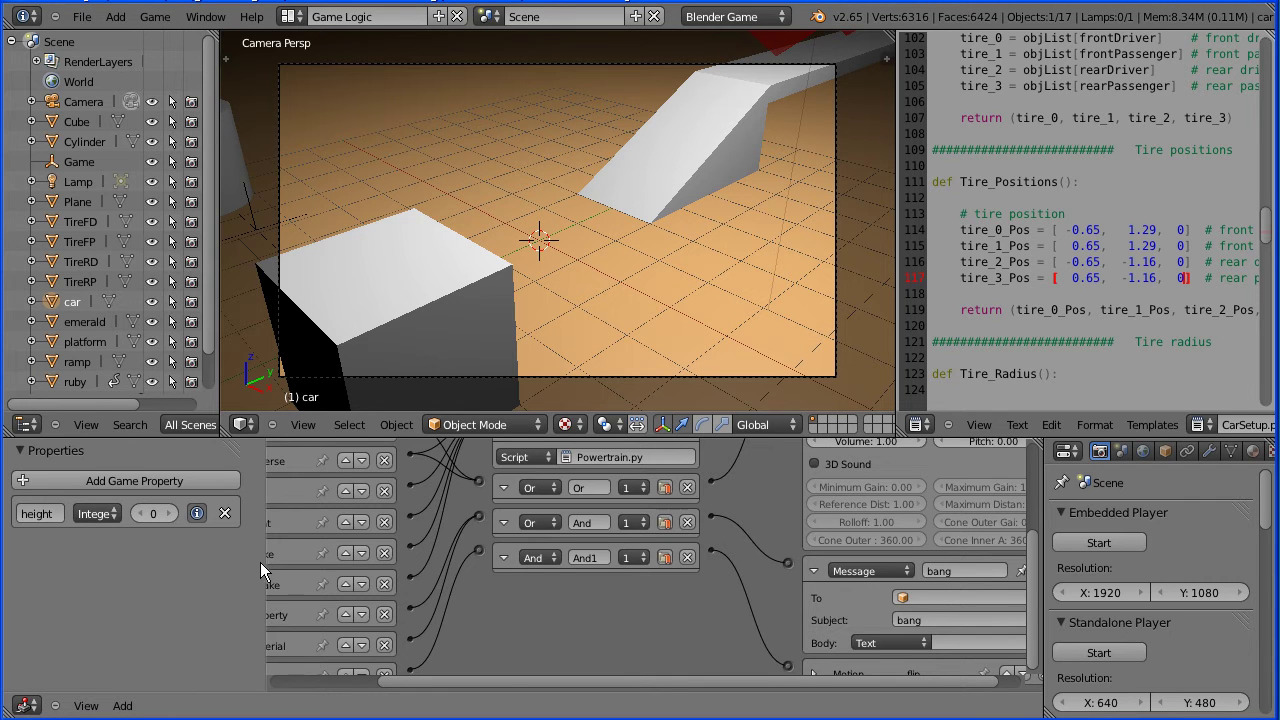
left_click_drag(265, 562, 60, 562)
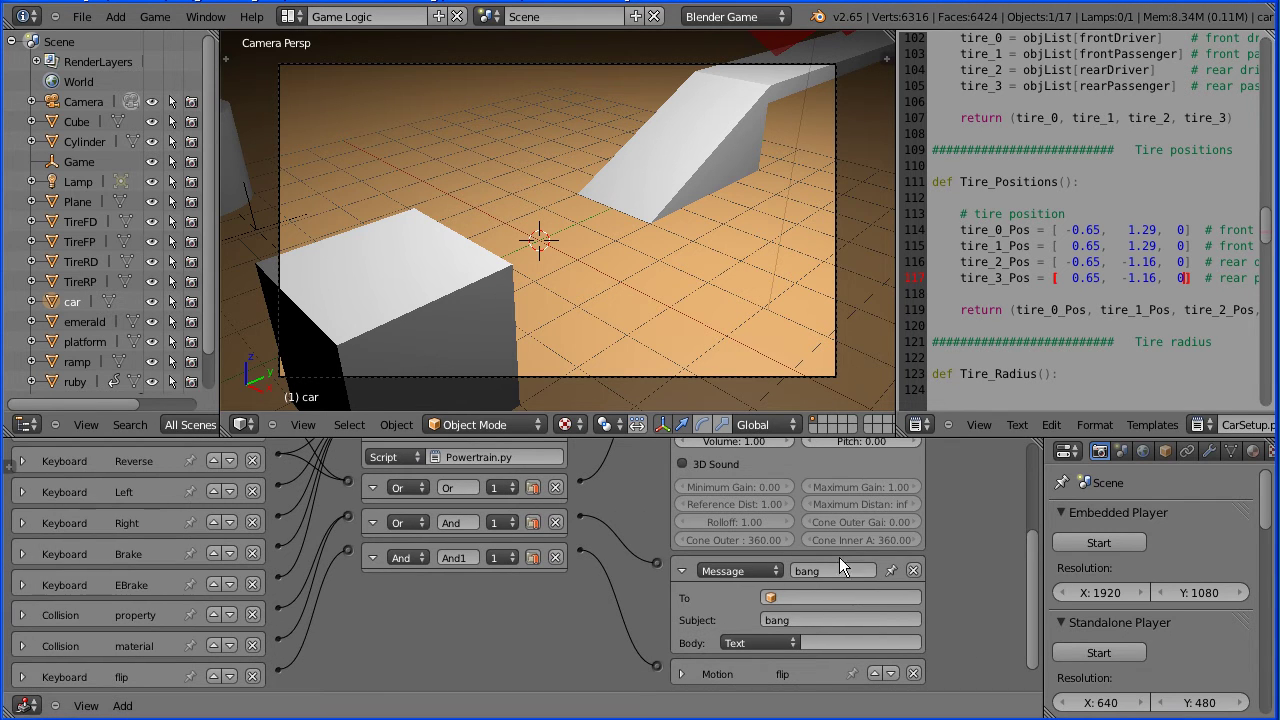
Add an Always sensor and a Python controller to the car's logic.
scroll(1031, 607, "up", 5)
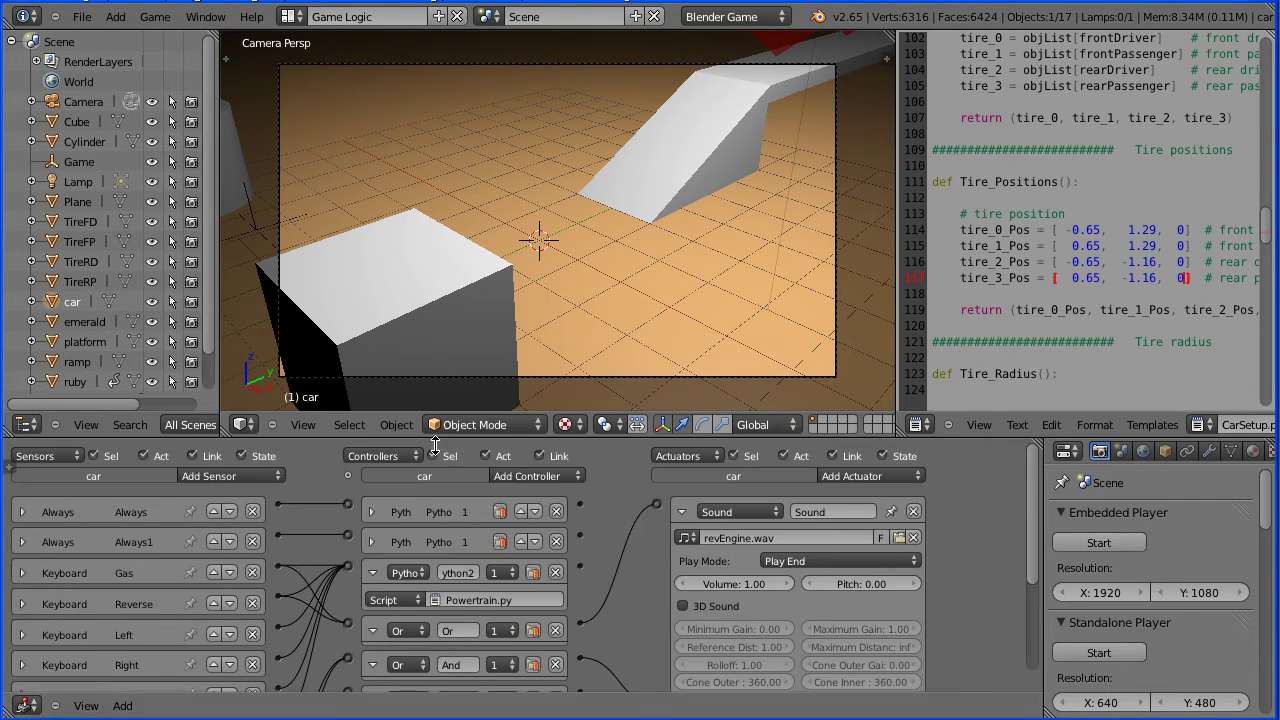
left_click(205, 476)
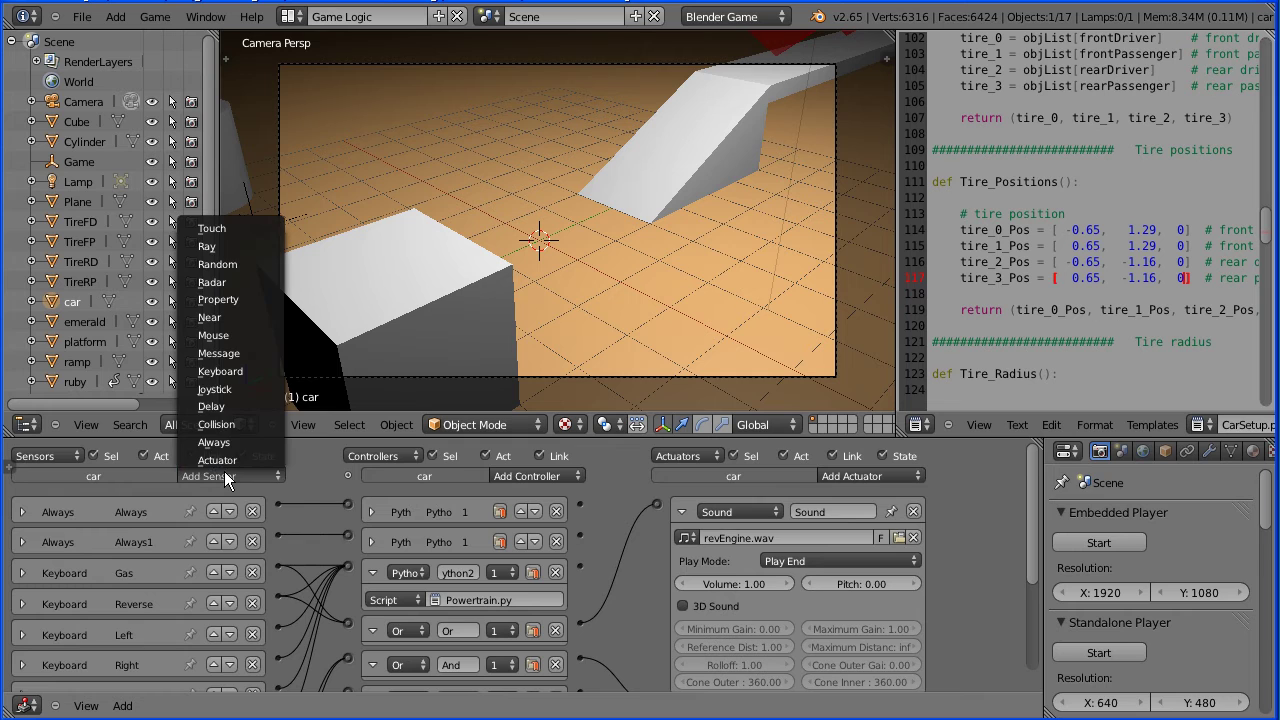
left_click(271, 441)
left_click(522, 476)
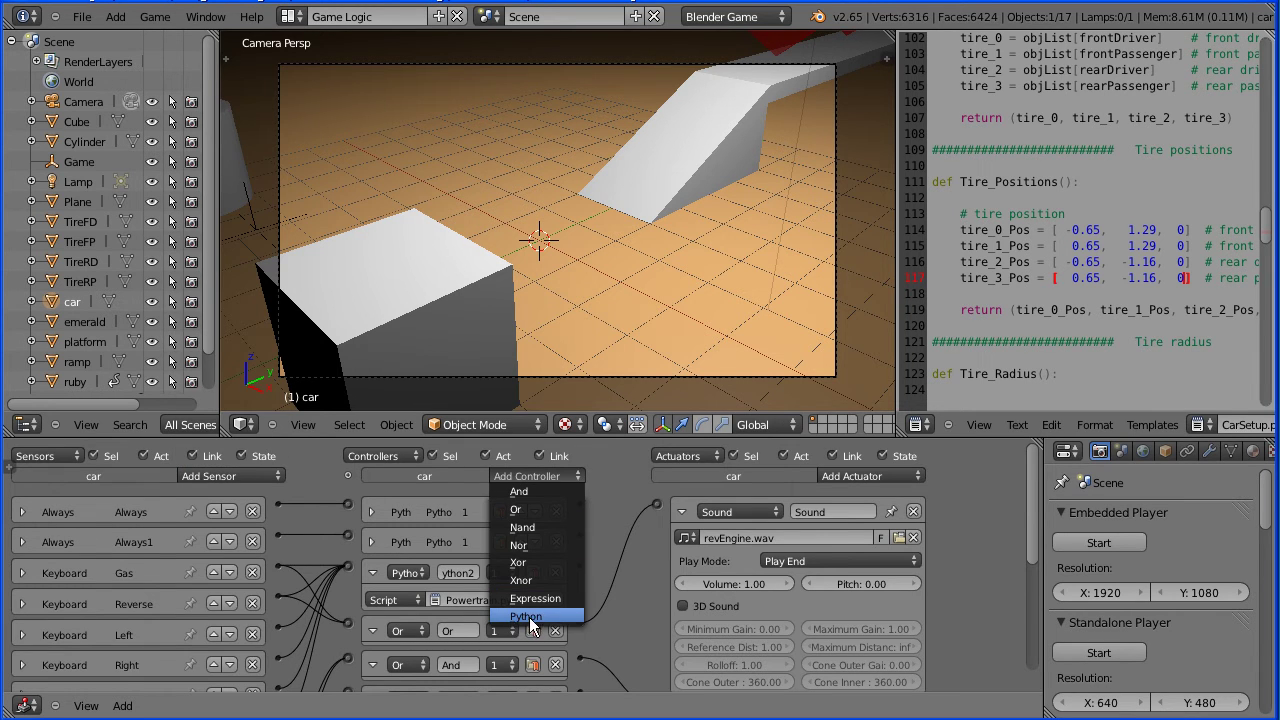
left_click(563, 617)
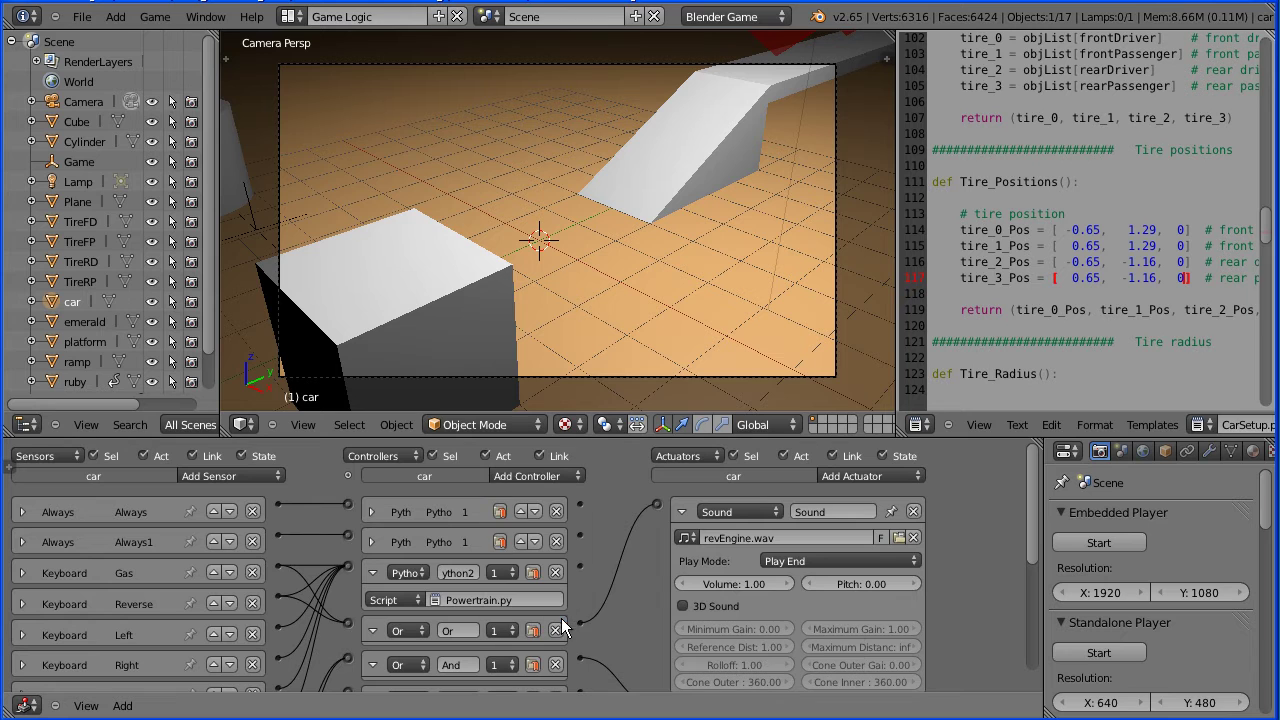
scroll(1030, 520, "down", 5)
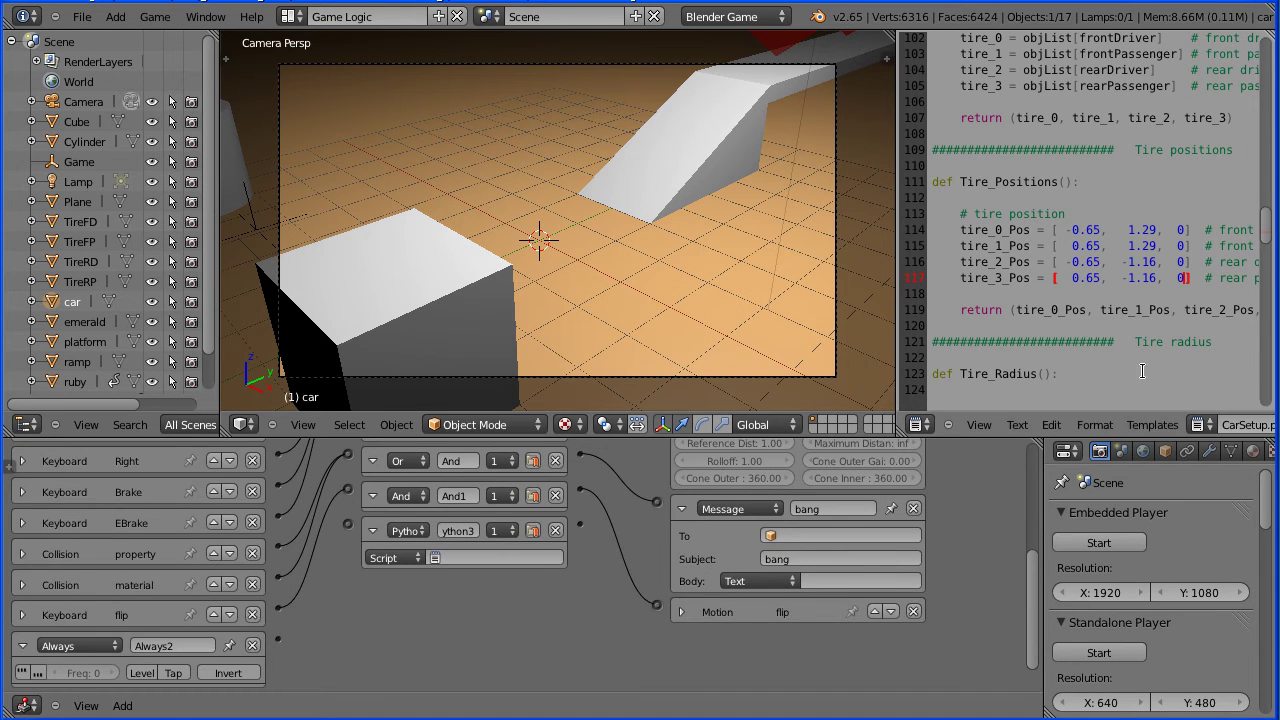
Create a script from the Gamelogic Simple template and delete its sensor, actuator and if/else lines from main().
left_click(1150, 424)
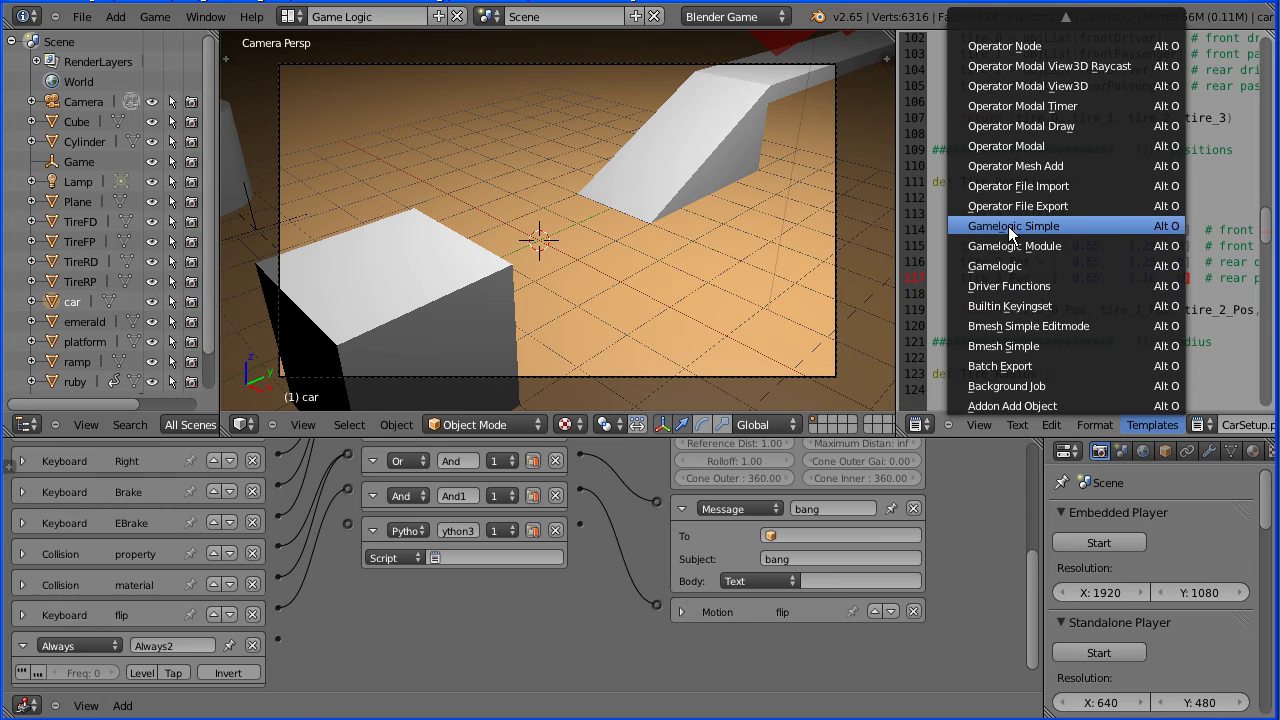
left_click(1116, 224)
left_click_drag(953, 166, 1125, 258)
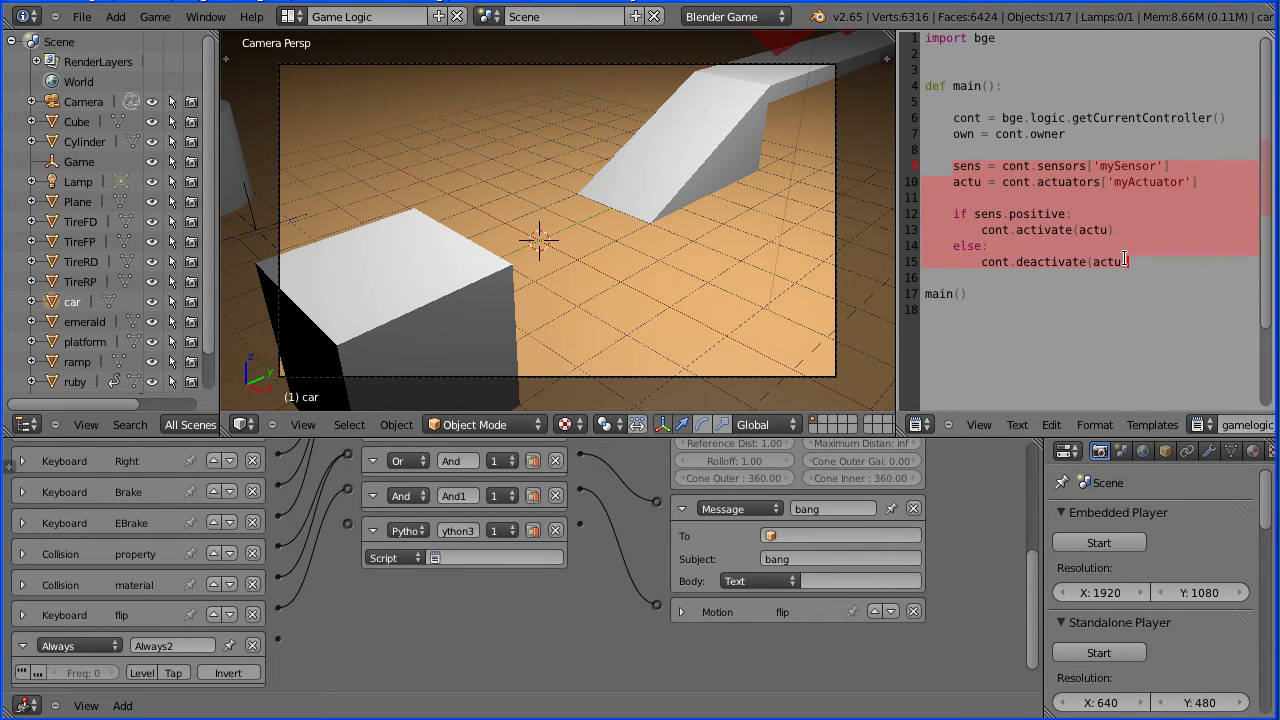
key("BackSpace")
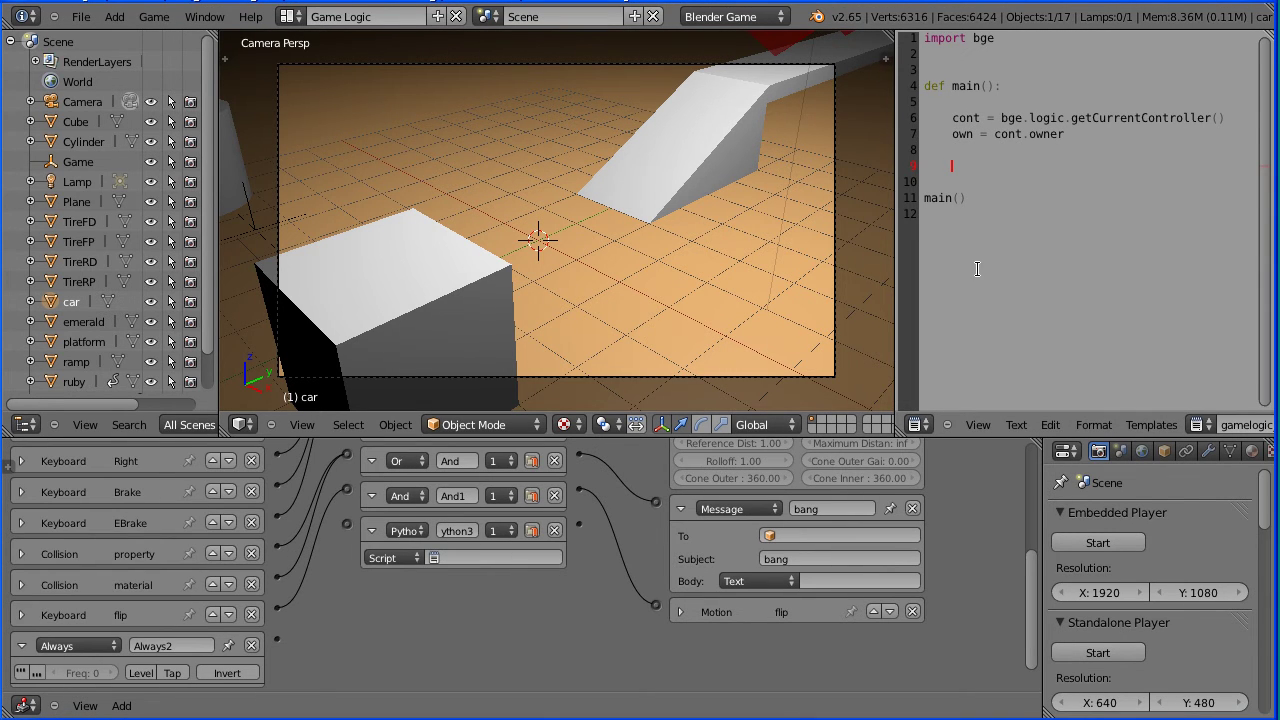
Add the line own["height"] = own.position.z to the script's main() function.
type("wn[\"height\"]")
type("= own.position.z")
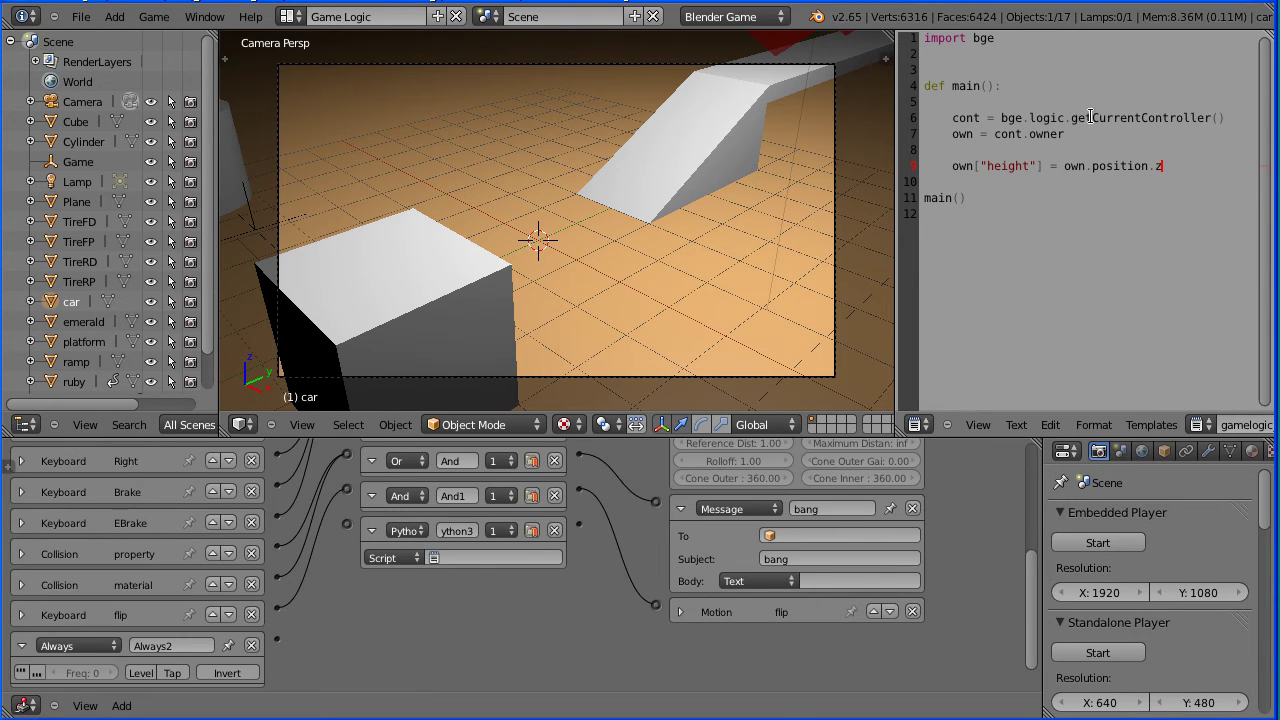
left_click_drag(1073, 118, 1204, 118)
left_click_drag(1028, 133, 1066, 133)
left_click_drag(1094, 166, 1165, 166)
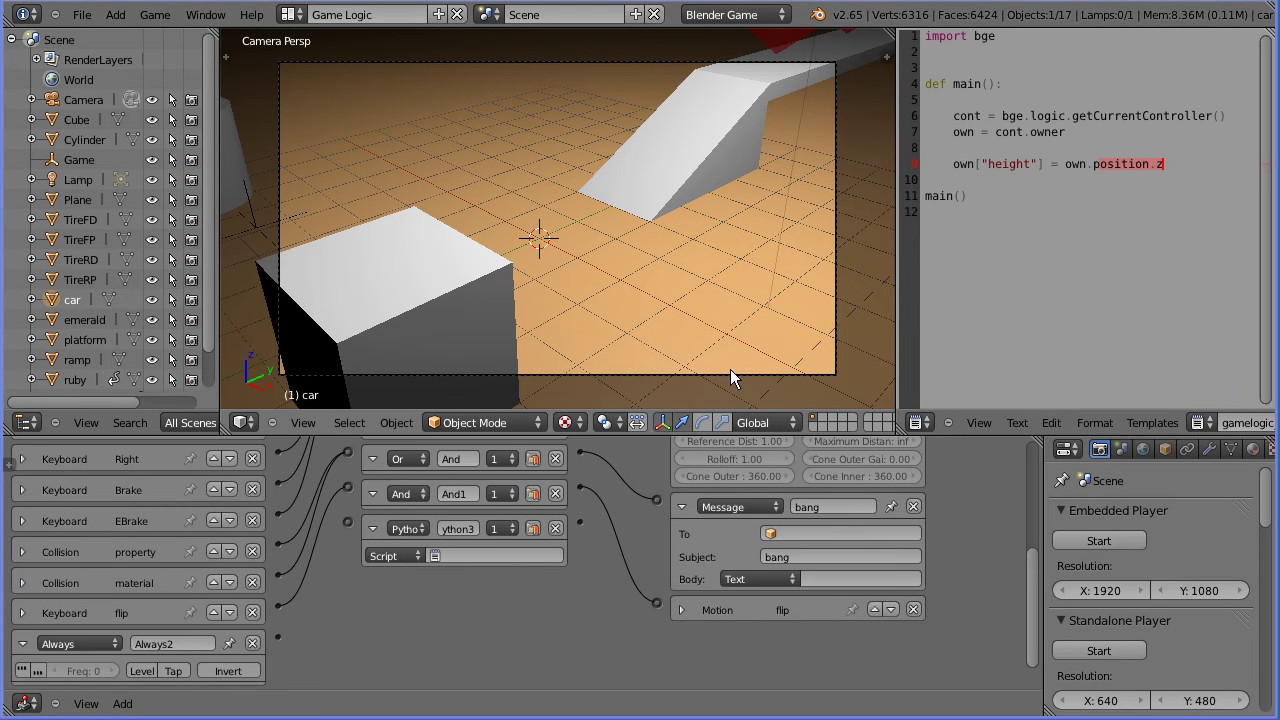
Rename the new script text block height.py.
middle_click_drag(1137, 428, 972, 425)
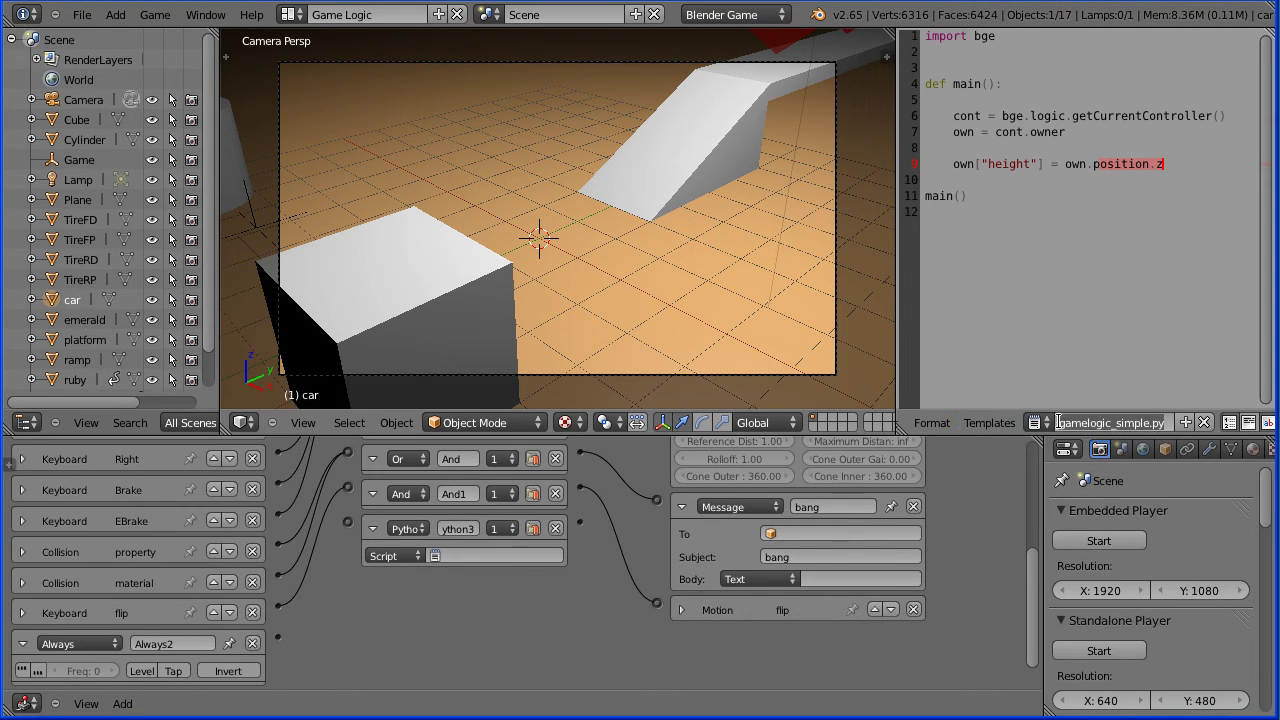
left_click(1101, 422)
left_click_drag(1101, 422, 1137, 413)
type("height")
key("Delete")
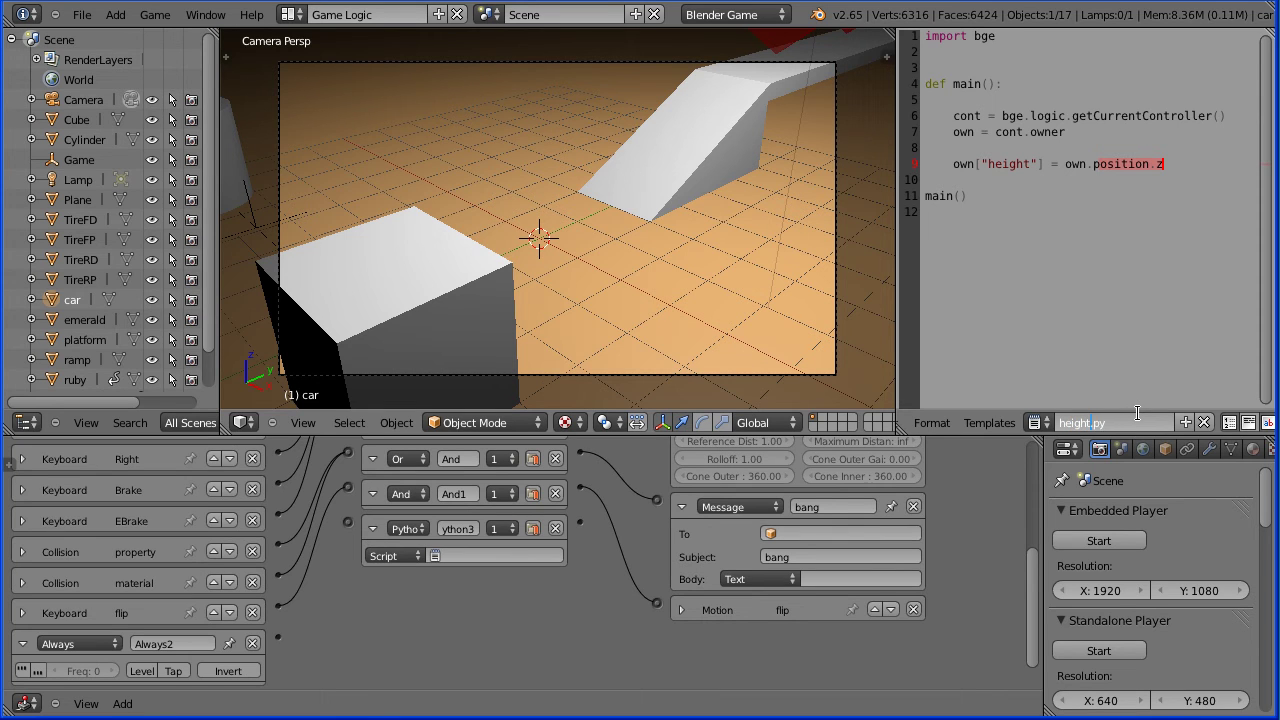
key("Return")
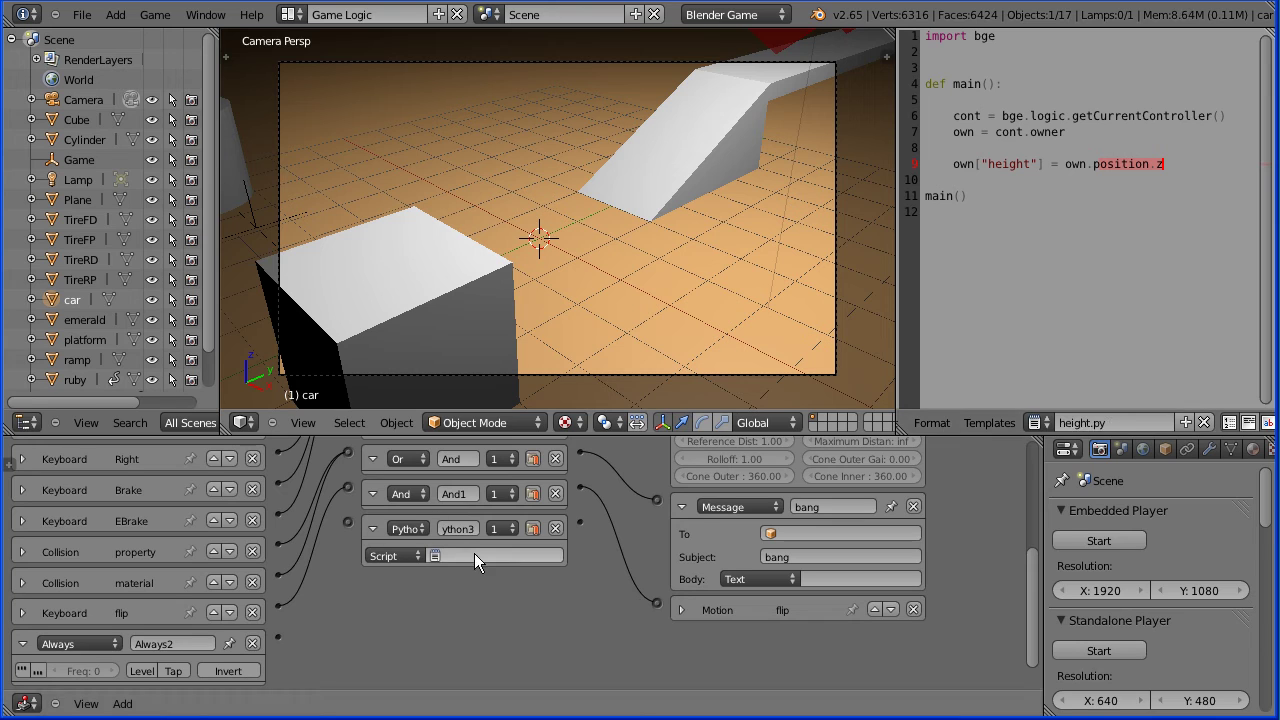
Assign height.py to the new Python controller and link the Always2 sensor to it with true level triggering enabled.
left_click(475, 556)
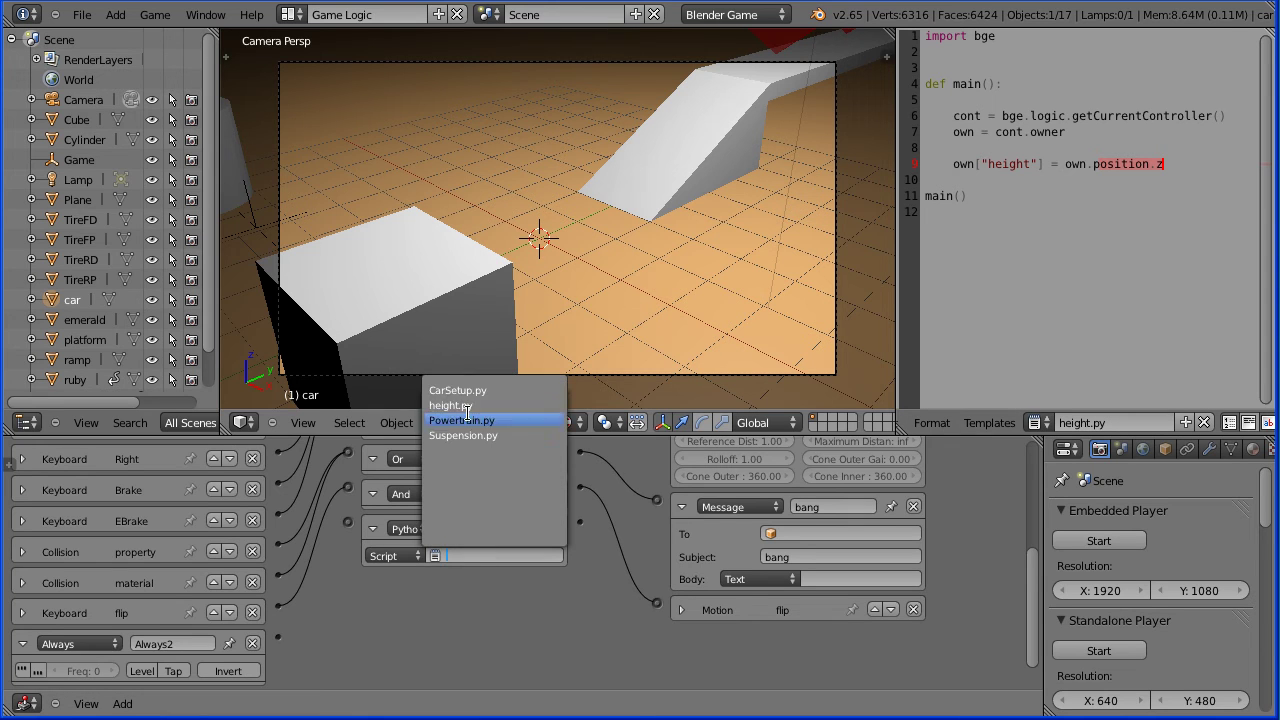
left_click(538, 404)
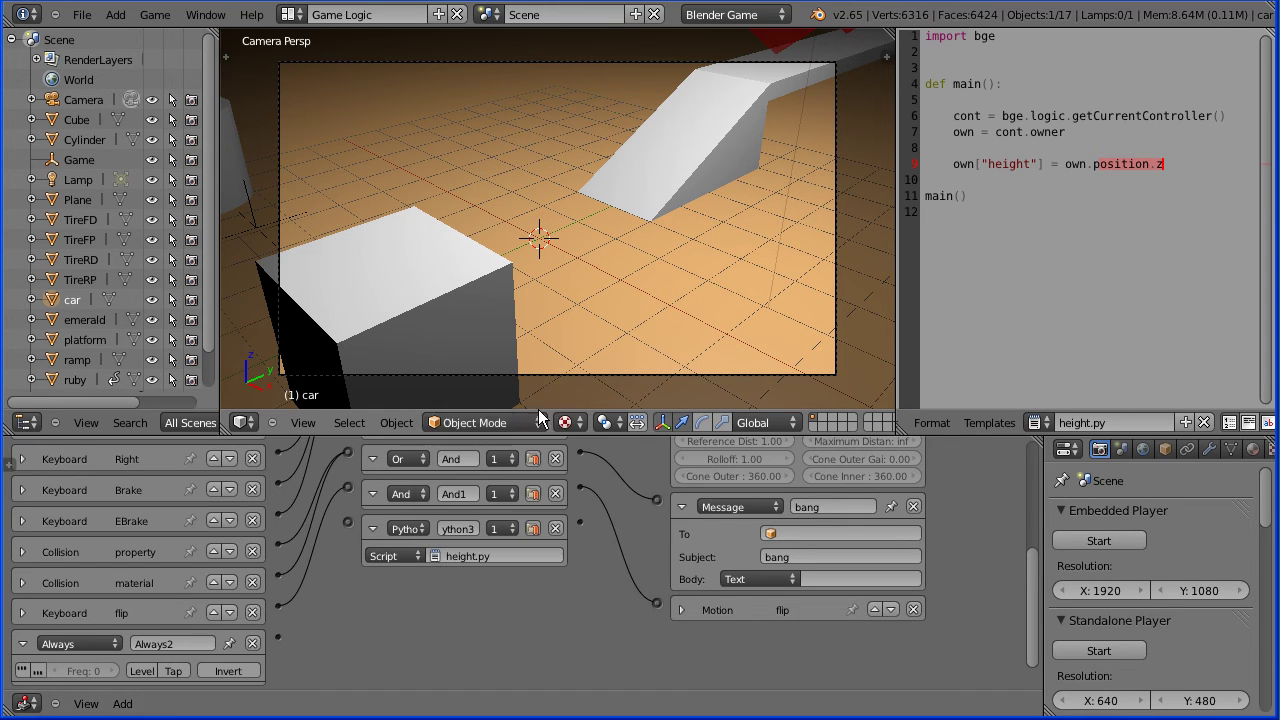
left_click(23, 671)
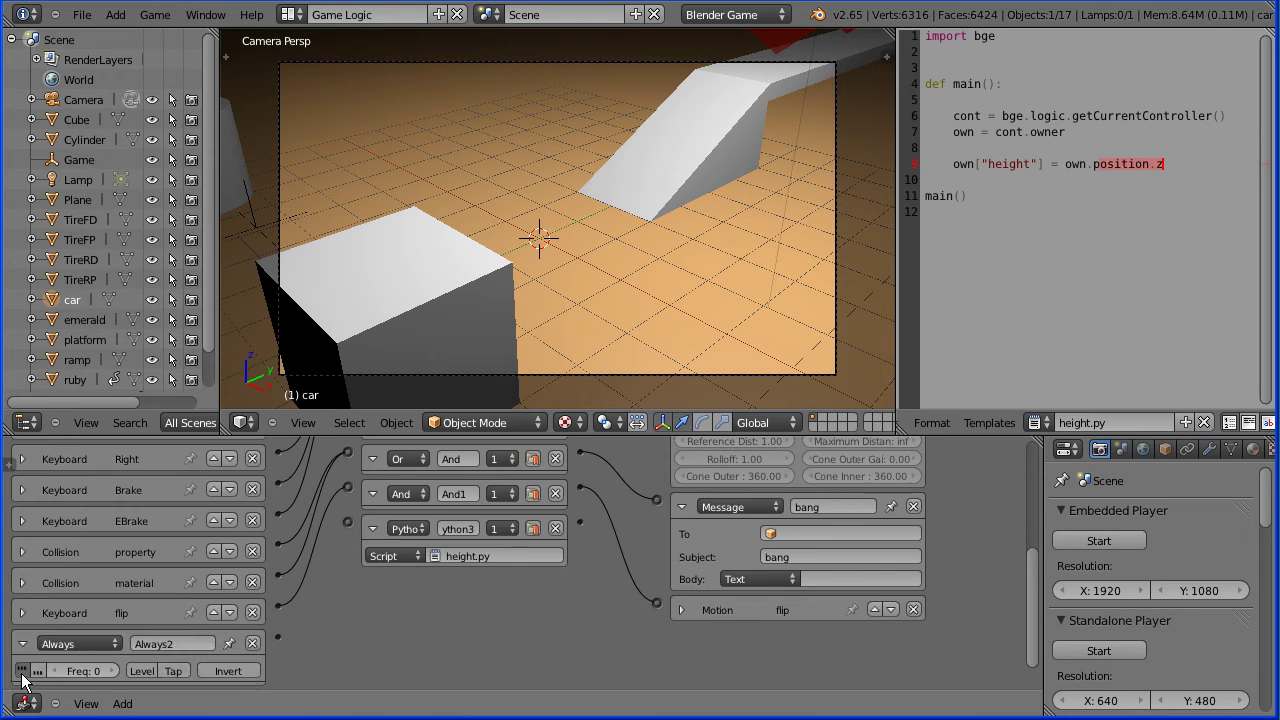
left_click_drag(278, 638, 348, 522)
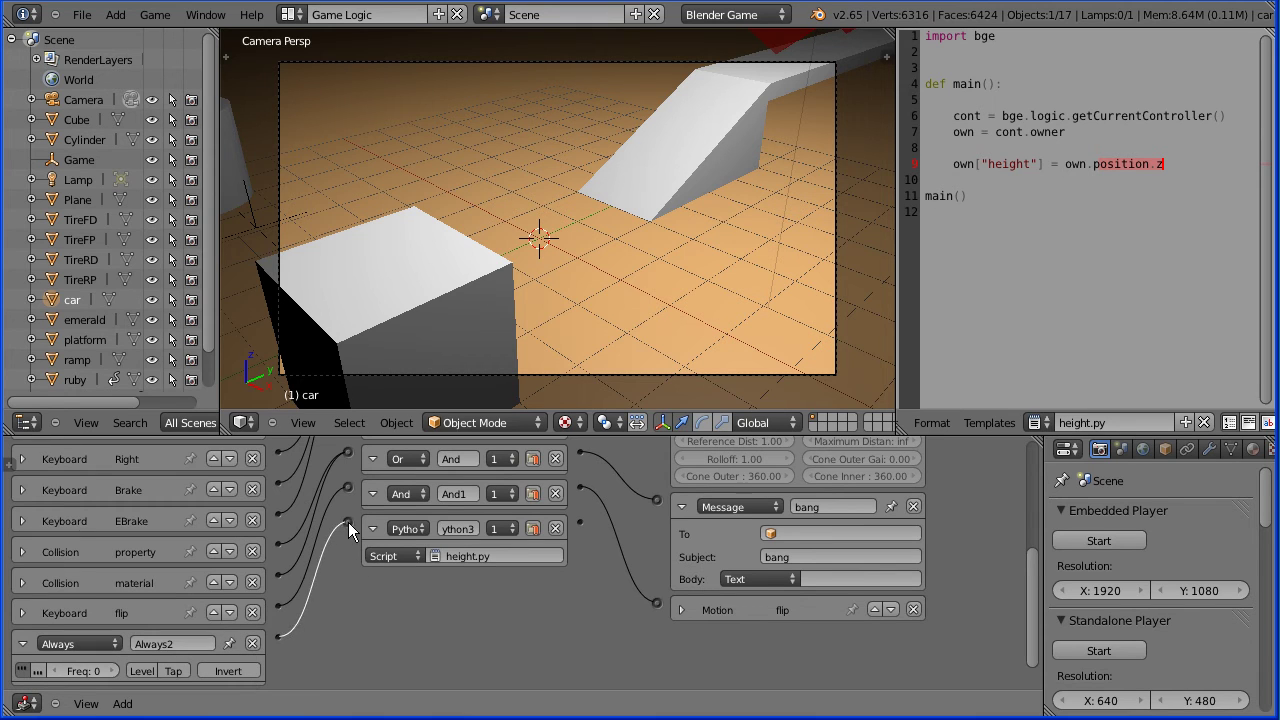
Run the game to test the car's height property while driving, and stop the game.
left_click(1103, 536)
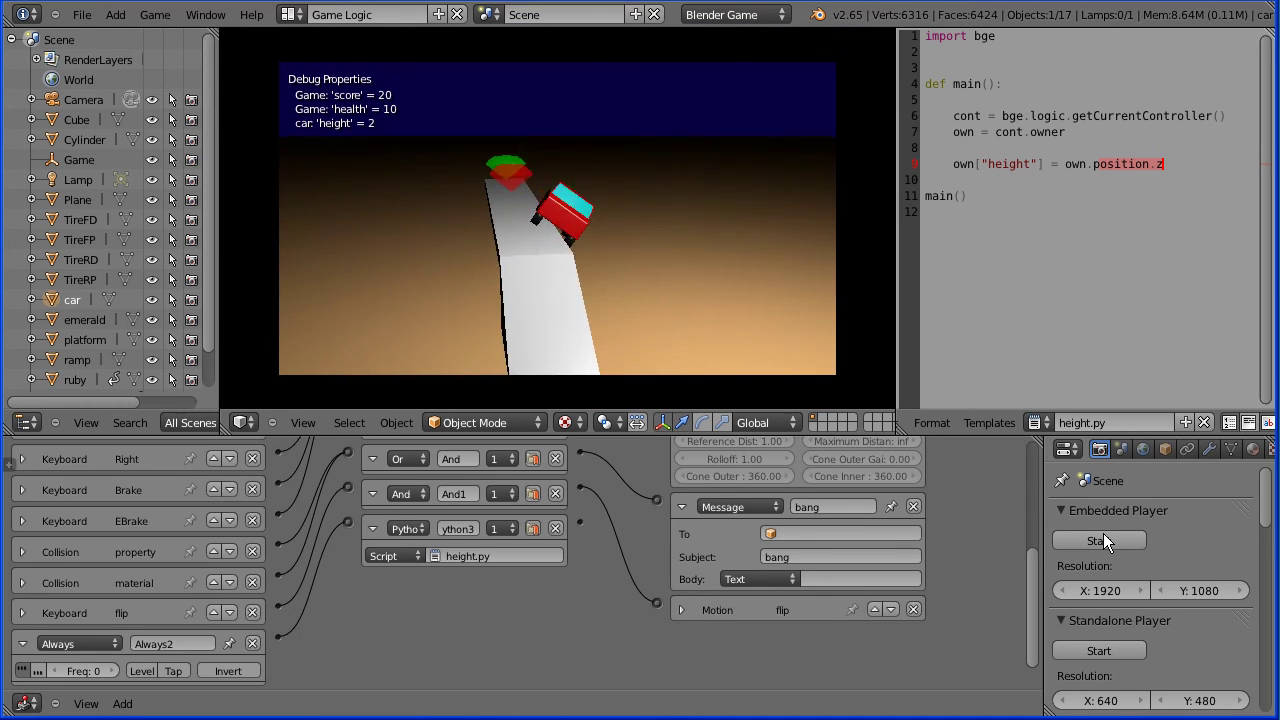
key("Escape")
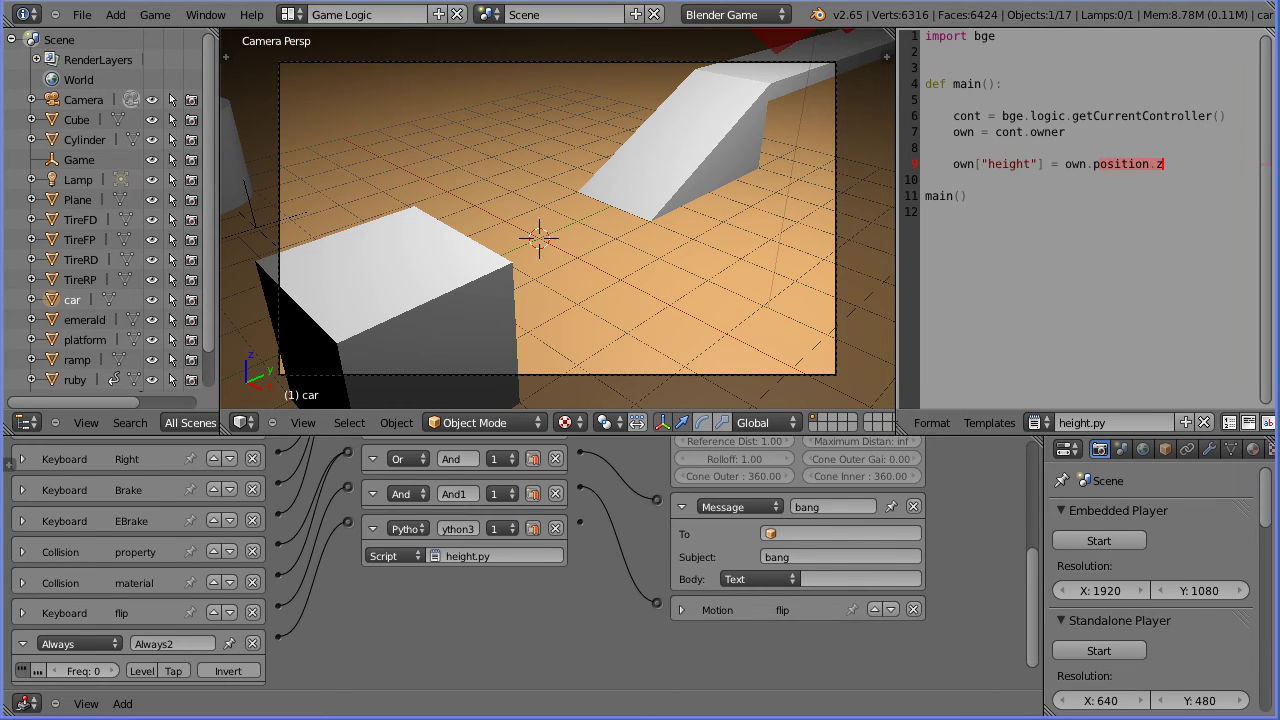
Add a Property sensor, an And controller and a Scene actuator in Restart mode to the car.
left_click_drag(1032, 572, 1032, 410)
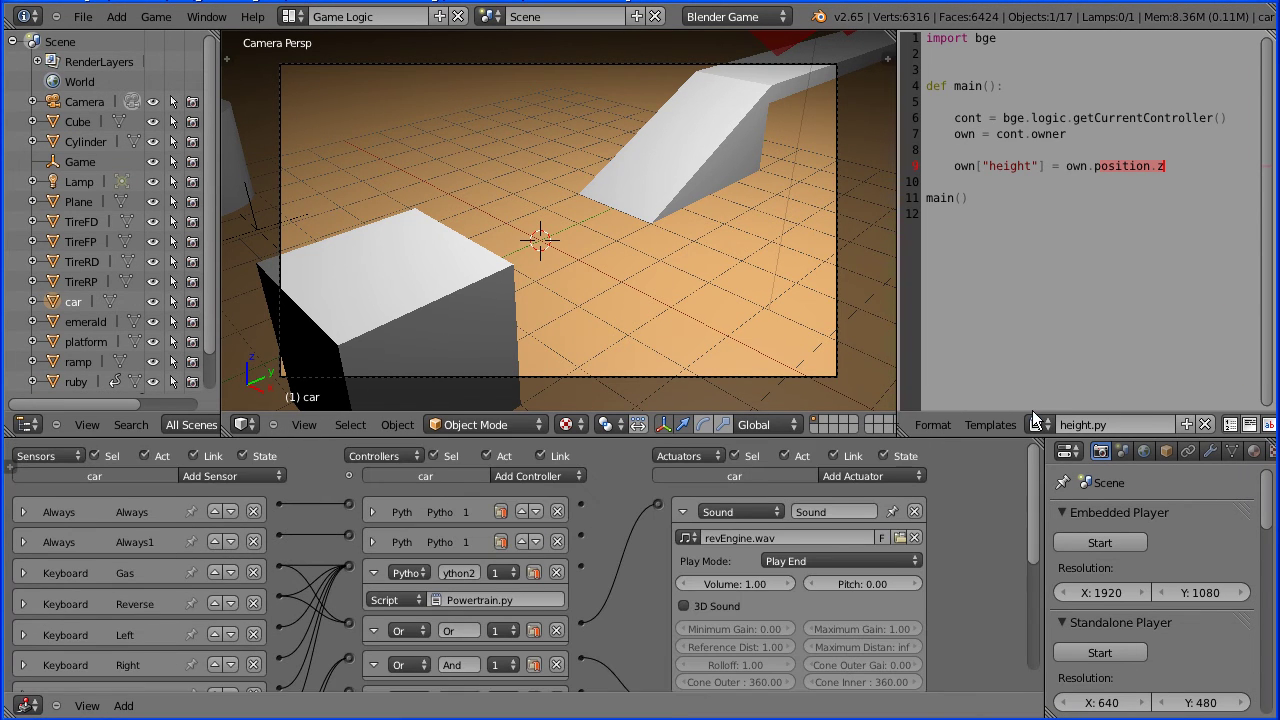
left_click(246, 474)
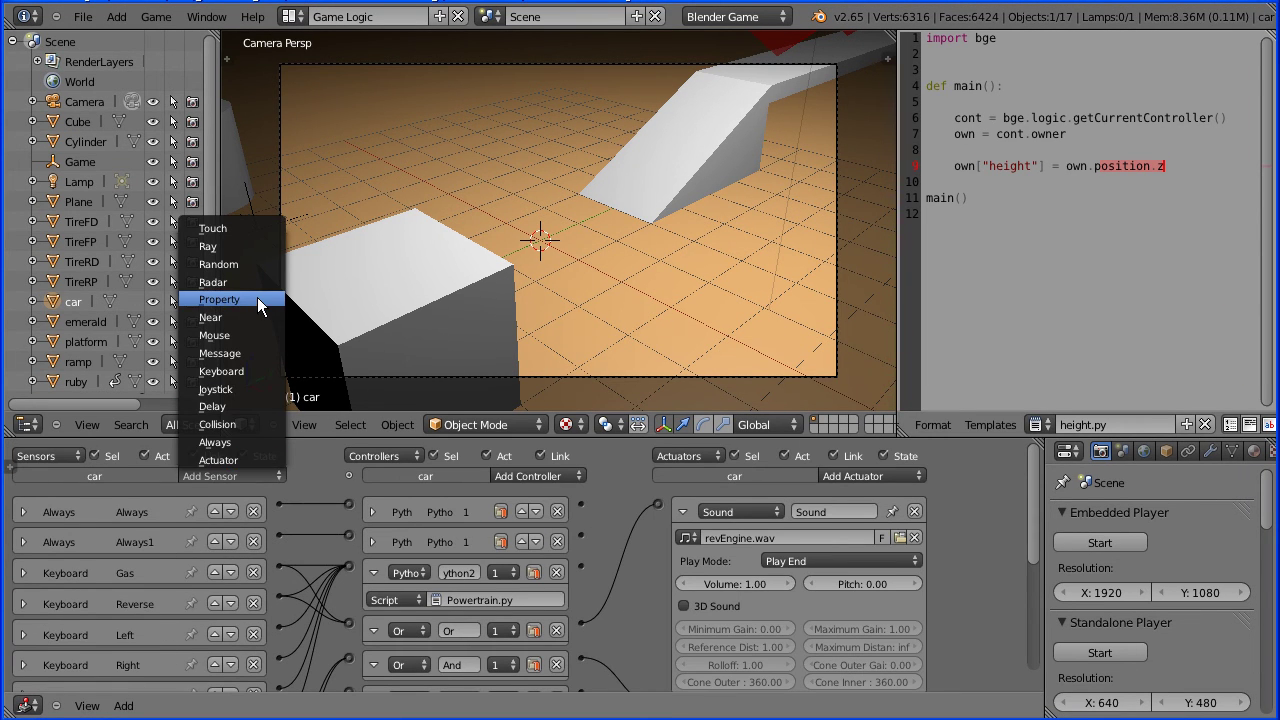
left_click(535, 476)
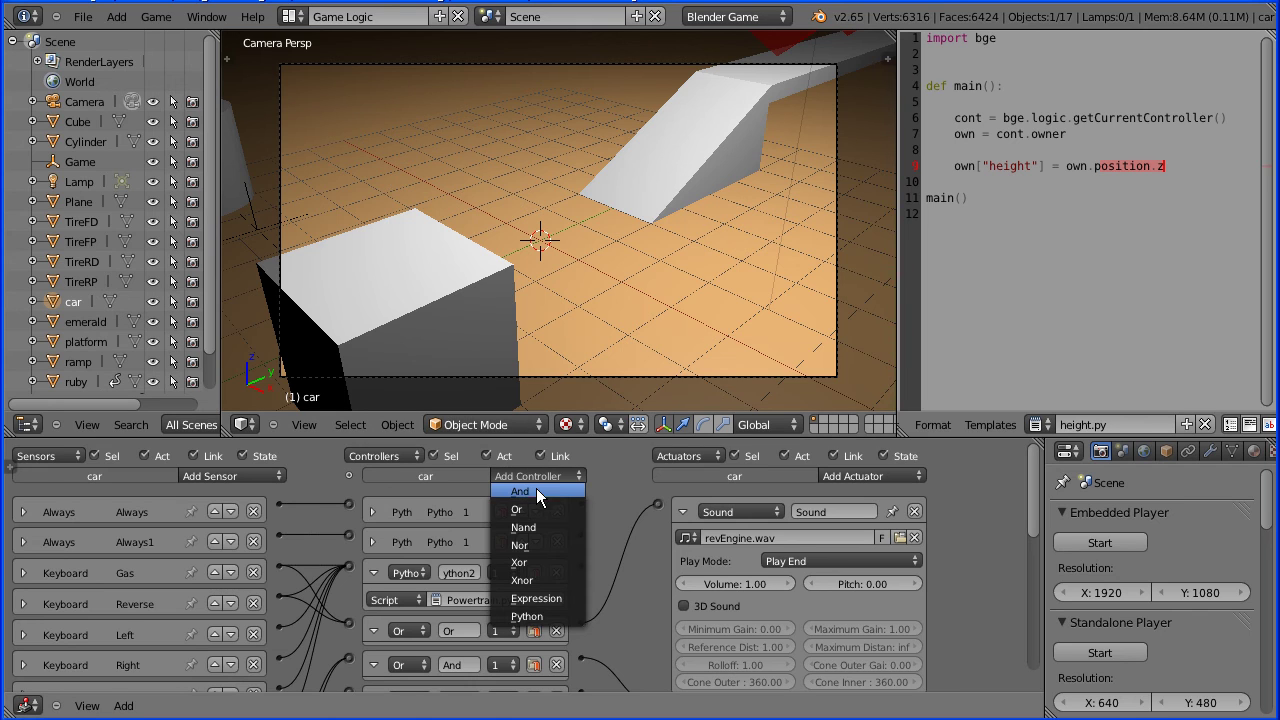
left_click(863, 475)
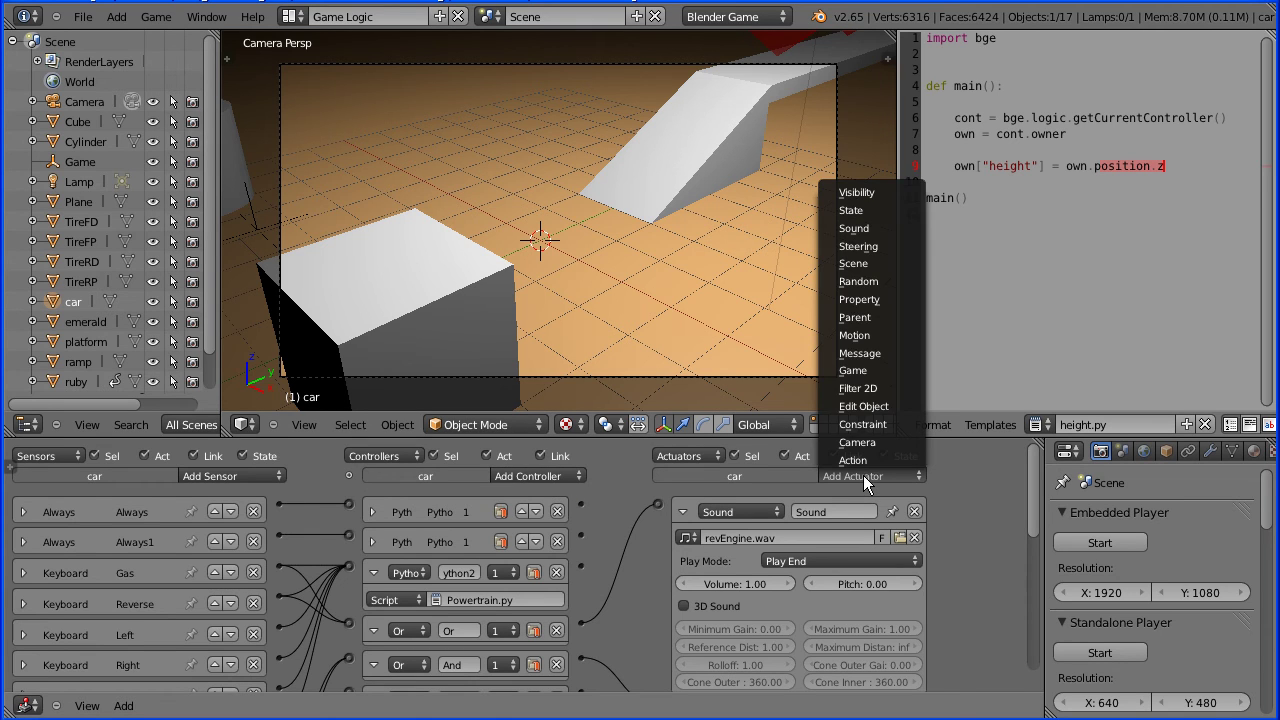
left_click(903, 264)
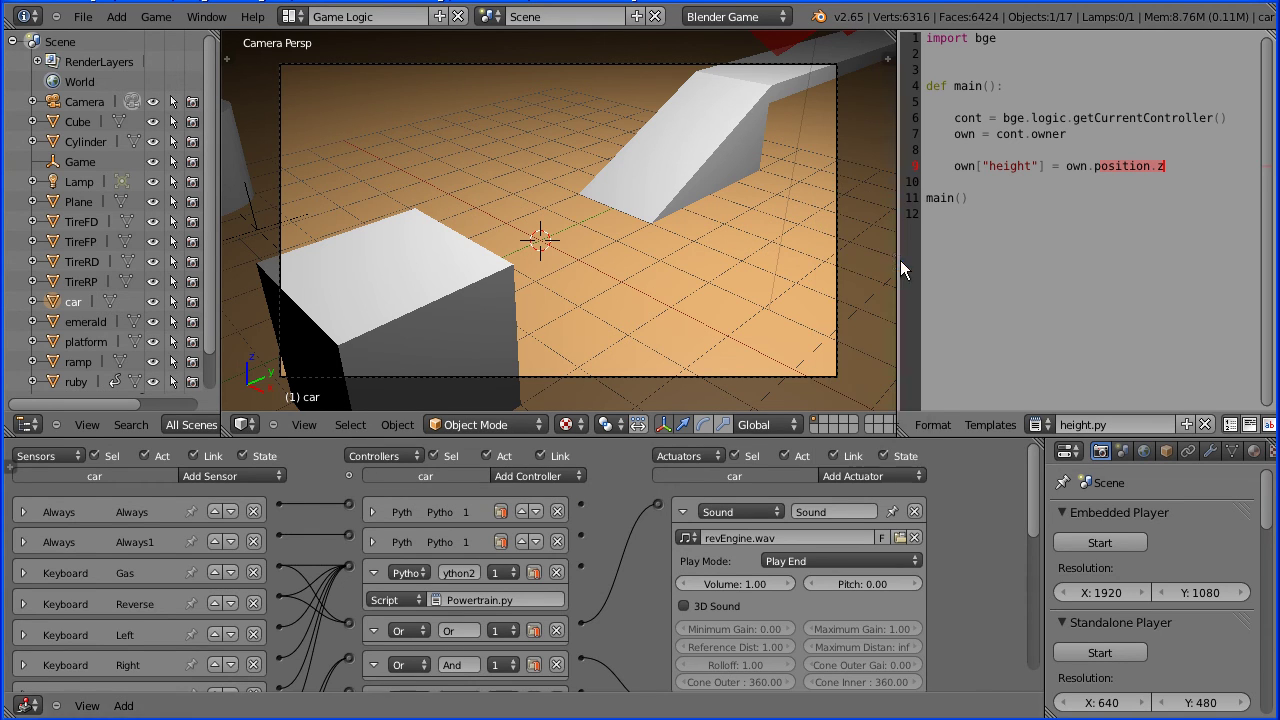
left_click_drag(1032, 469, 924, 635)
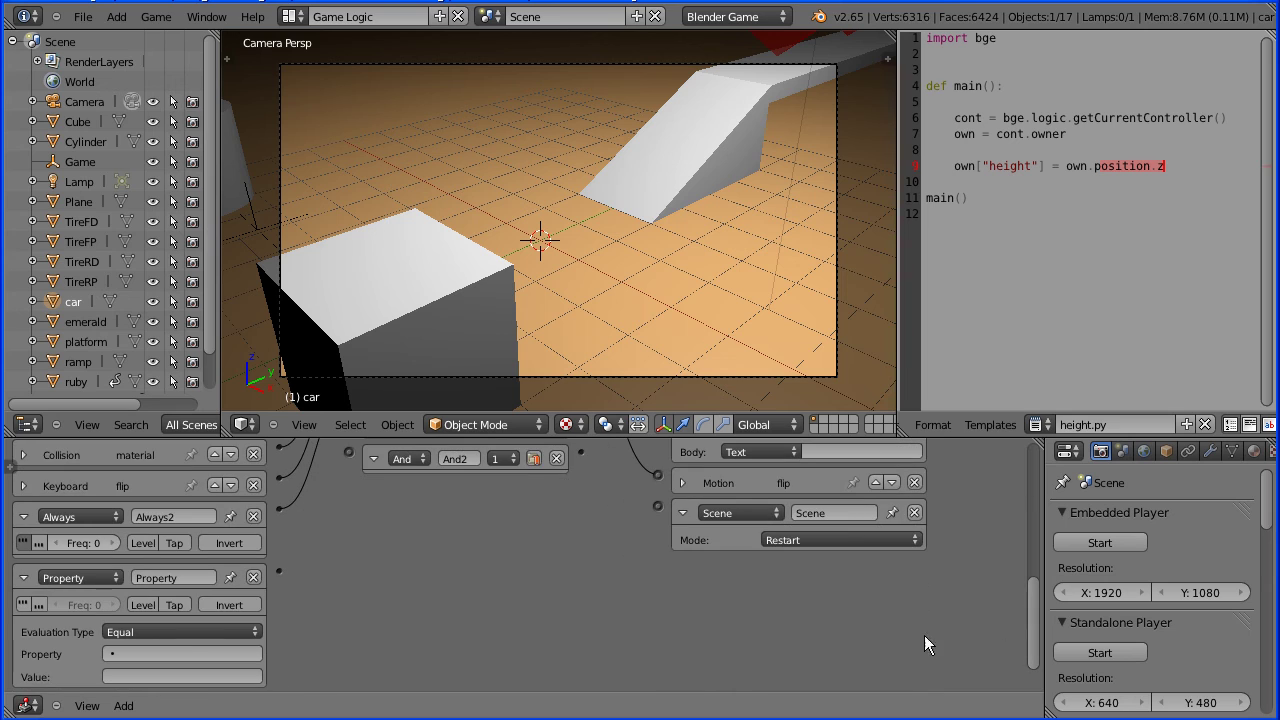
Set the Property sensor to height equal to -50 and link it through the And2 controller to the Scene actuator.
left_click(200, 652)
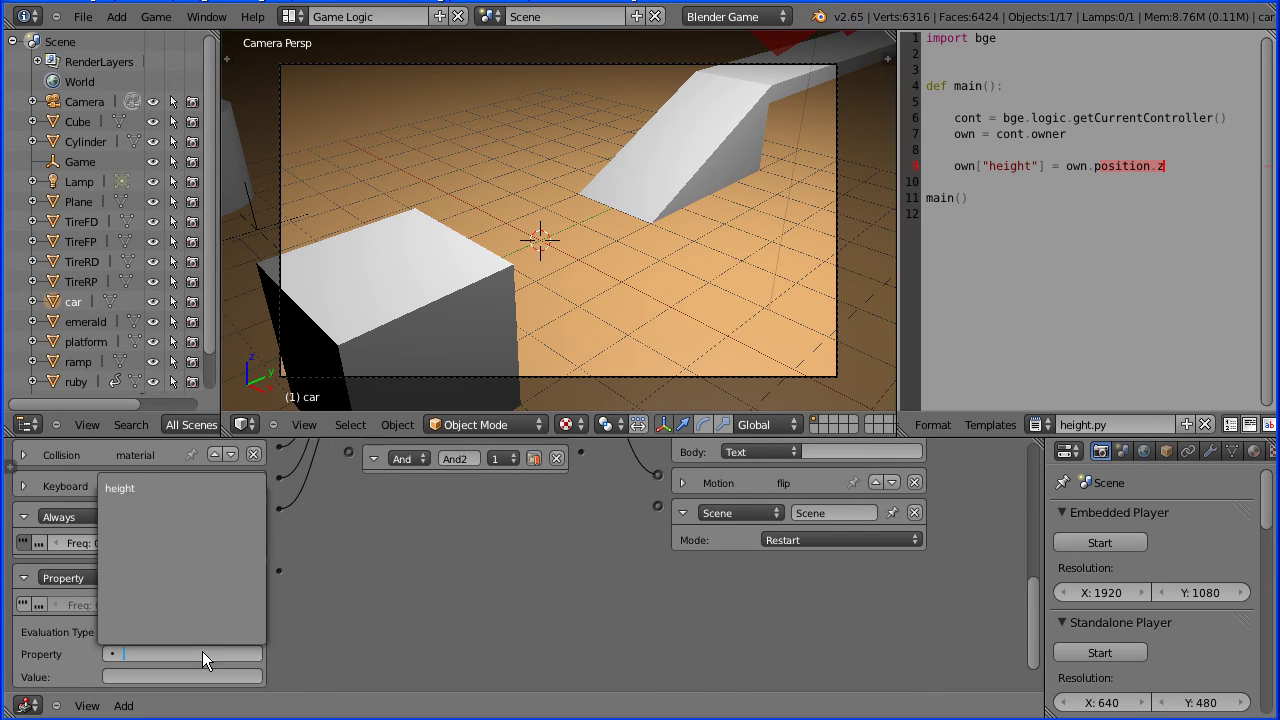
left_click(202, 488)
left_click(137, 679)
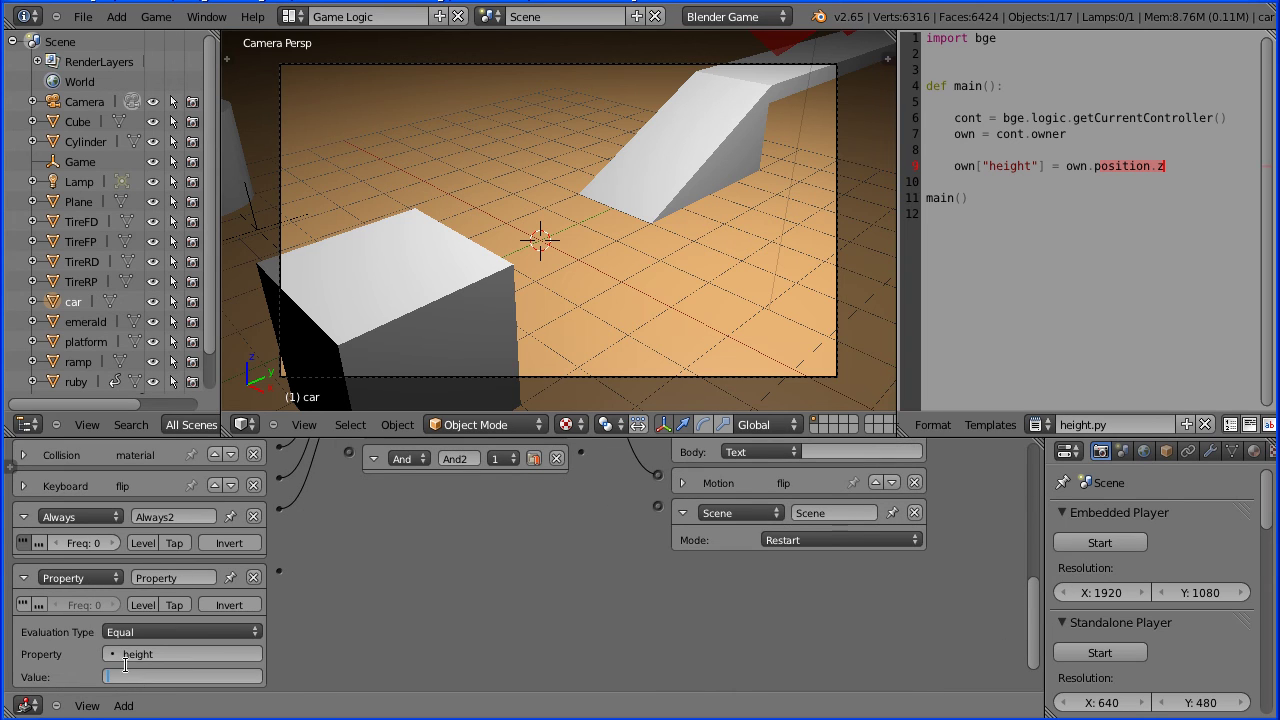
type("-50")
left_click_drag(279, 570, 349, 452)
left_click_drag(651, 505, 657, 505)
Run the game to test the restart when the car falls off the plane, and stop the game.
left_click(1102, 540)
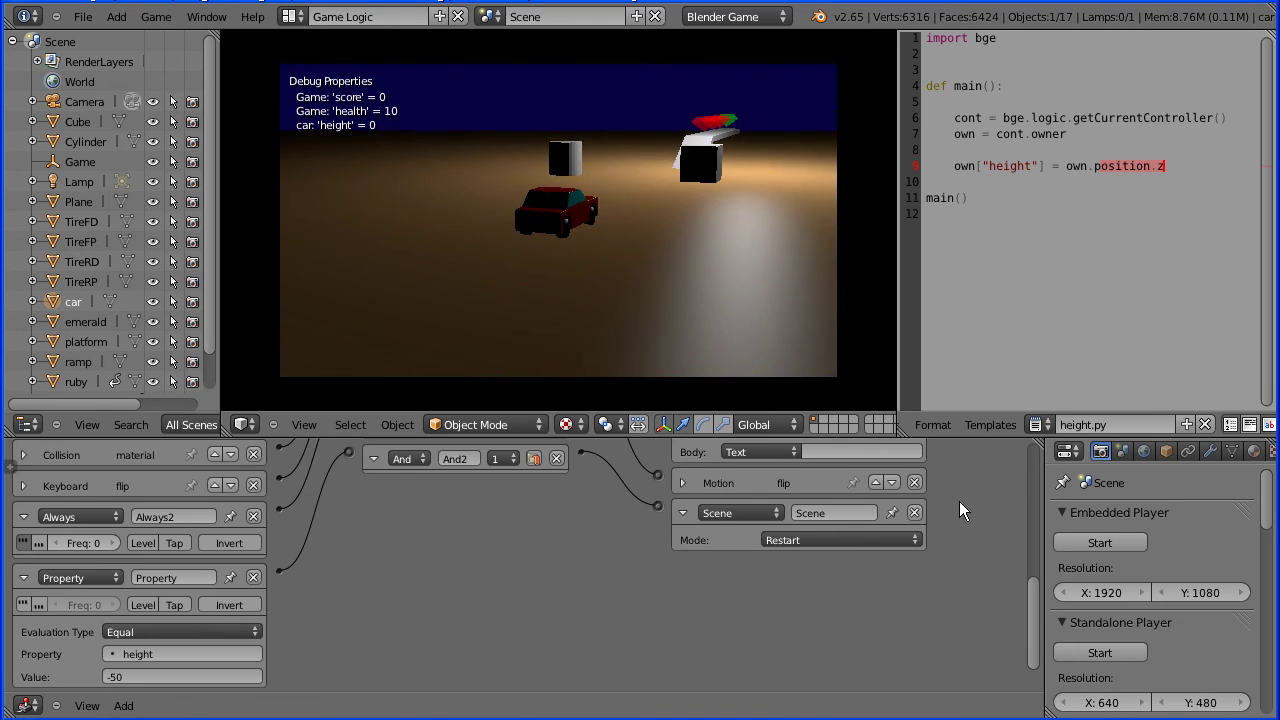
key("Escape")
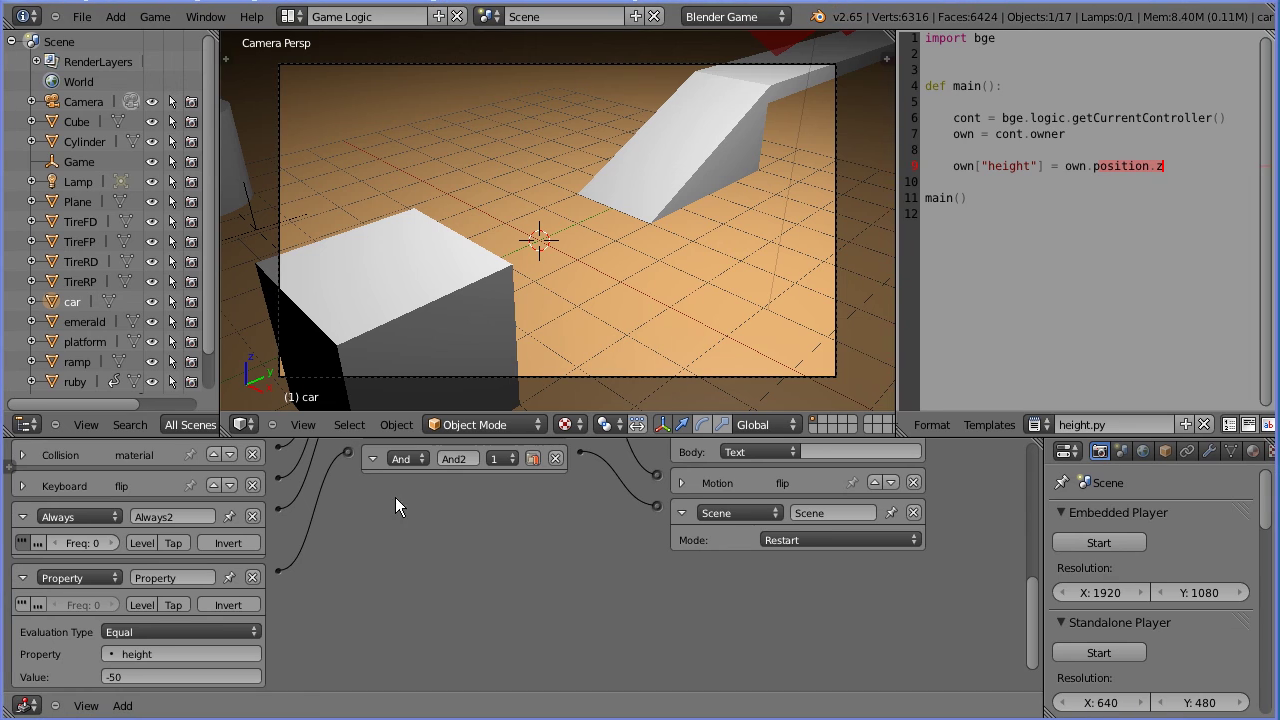
Rename the Property sensor "height" and the Scene actuator "restart".
left_click(166, 580)
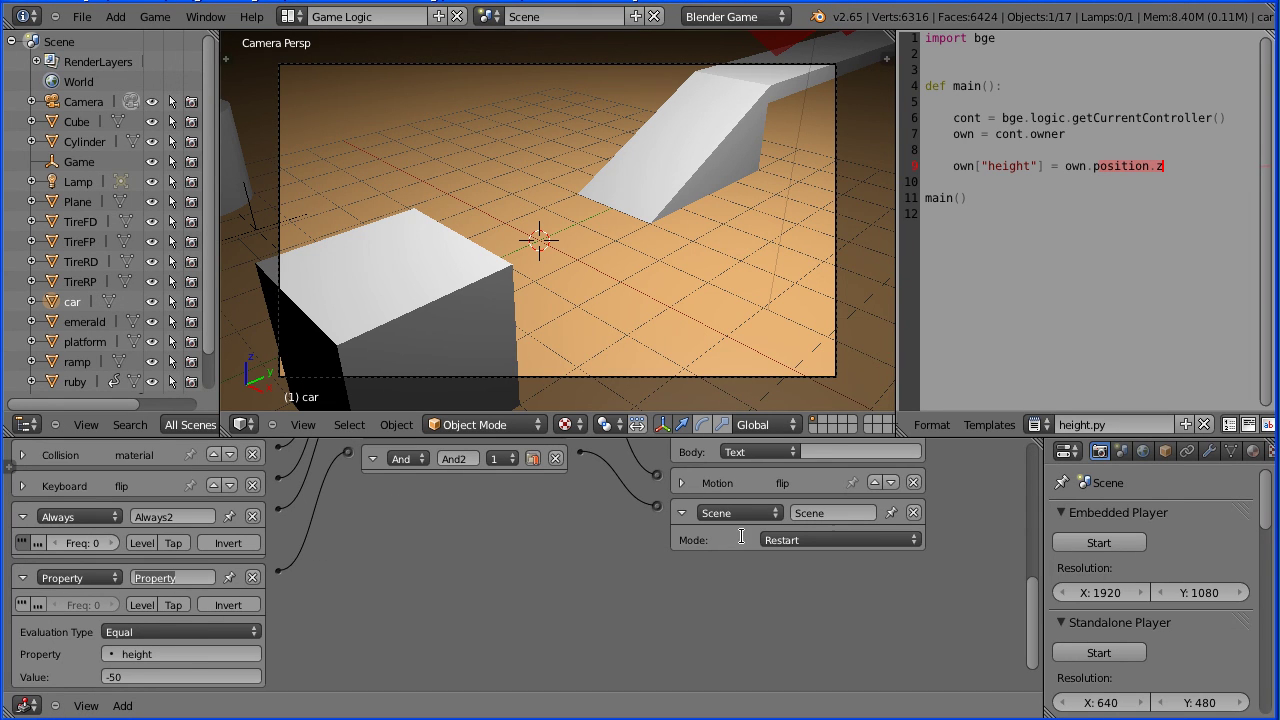
type("height")
key("Return")
left_click(830, 514)
type("restart")
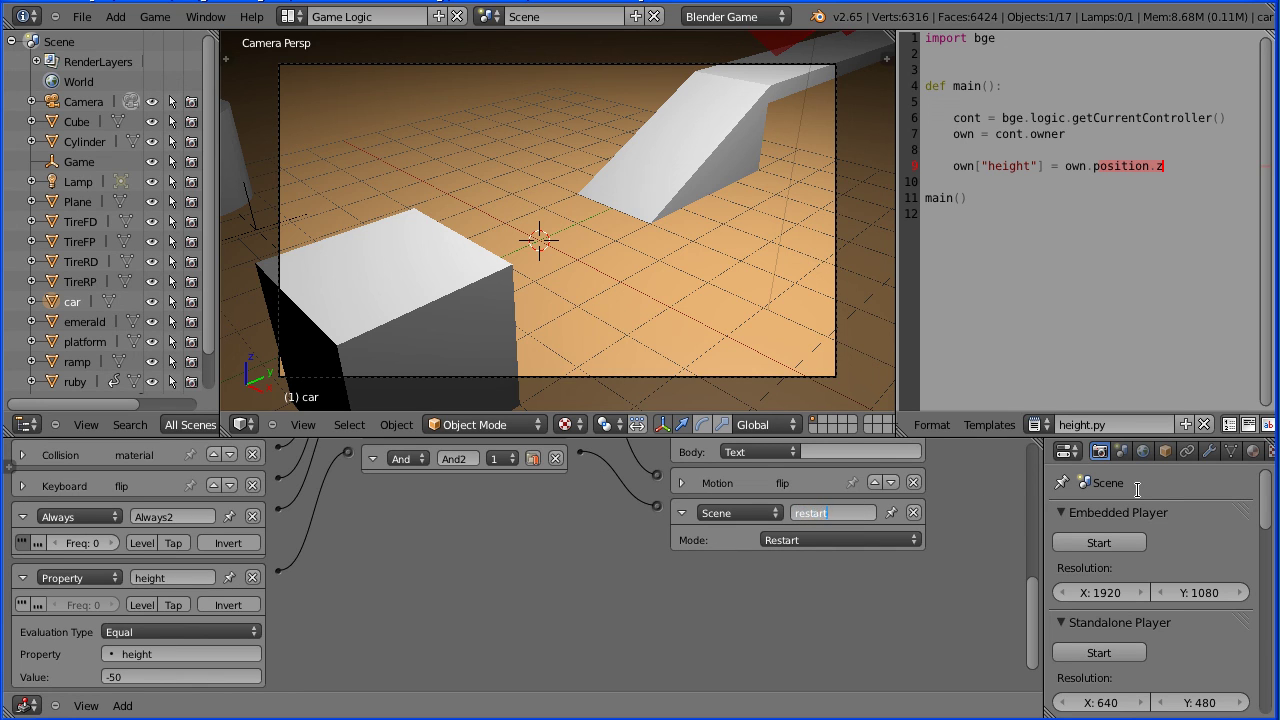